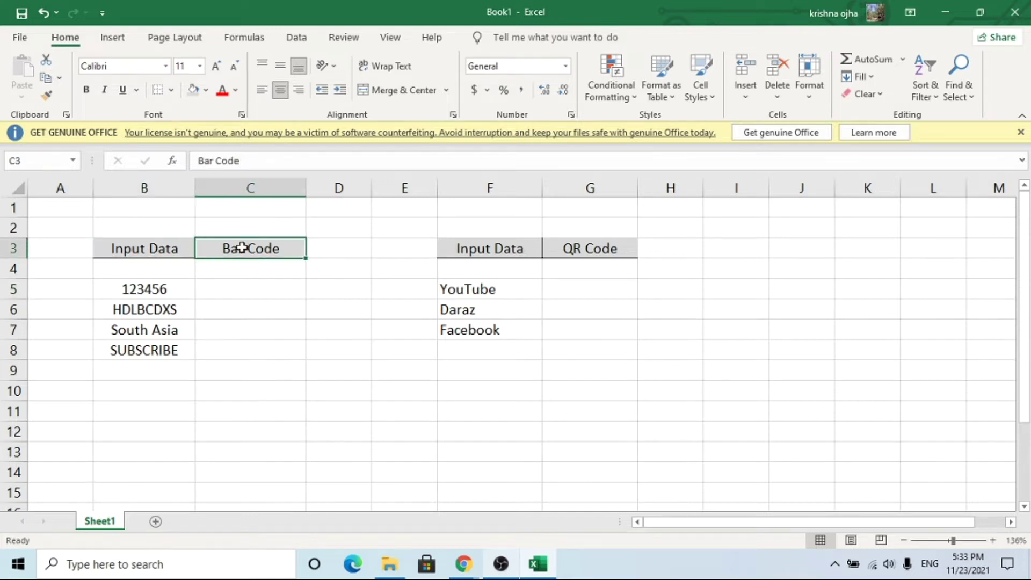
Look over the QR Code and Bar Code headings and the four Input Data values
left_click(482, 254)
left_click(580, 254)
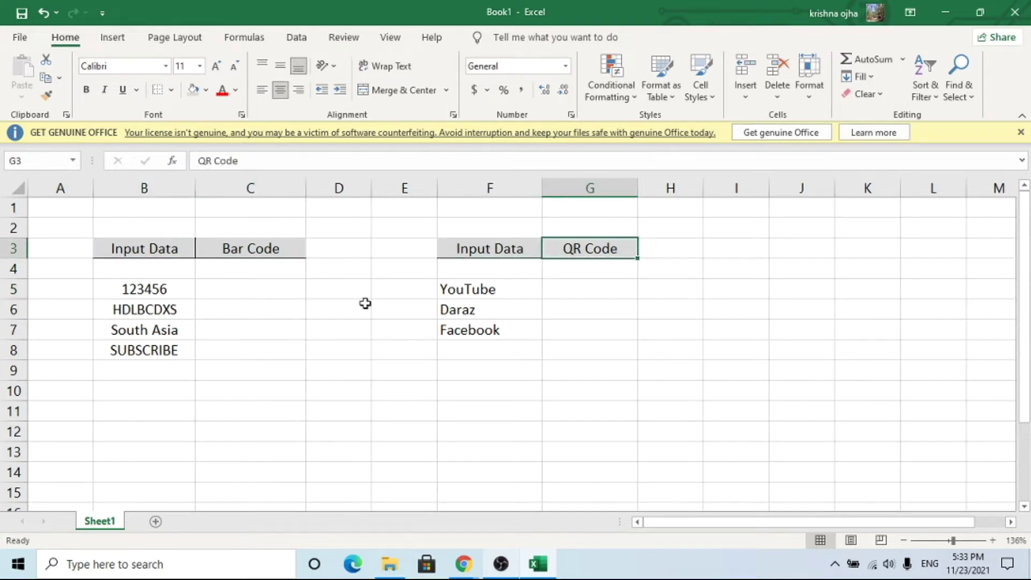
left_click(156, 289)
left_click(154, 313)
left_click(153, 330)
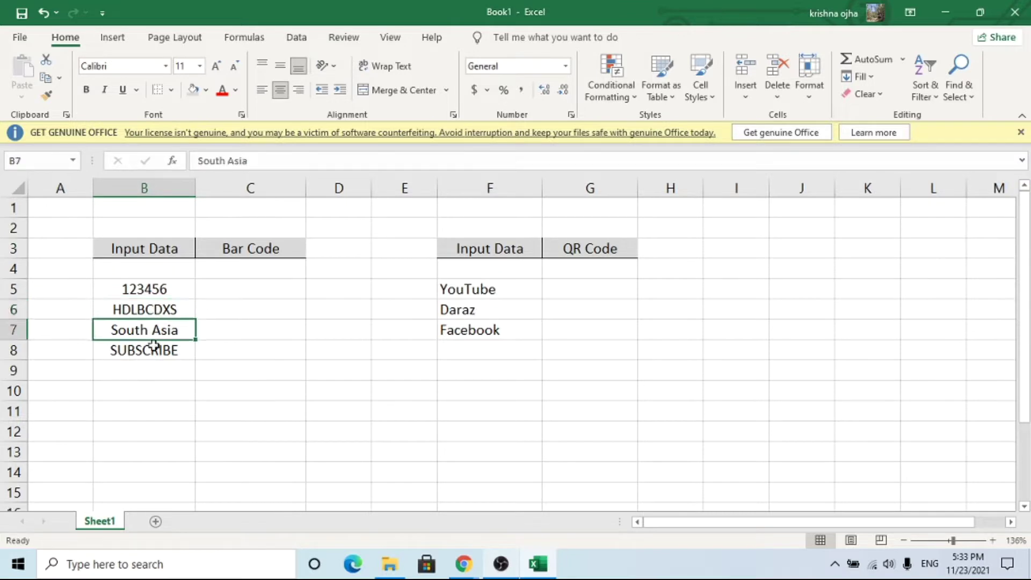
left_click(153, 348)
left_click(239, 289)
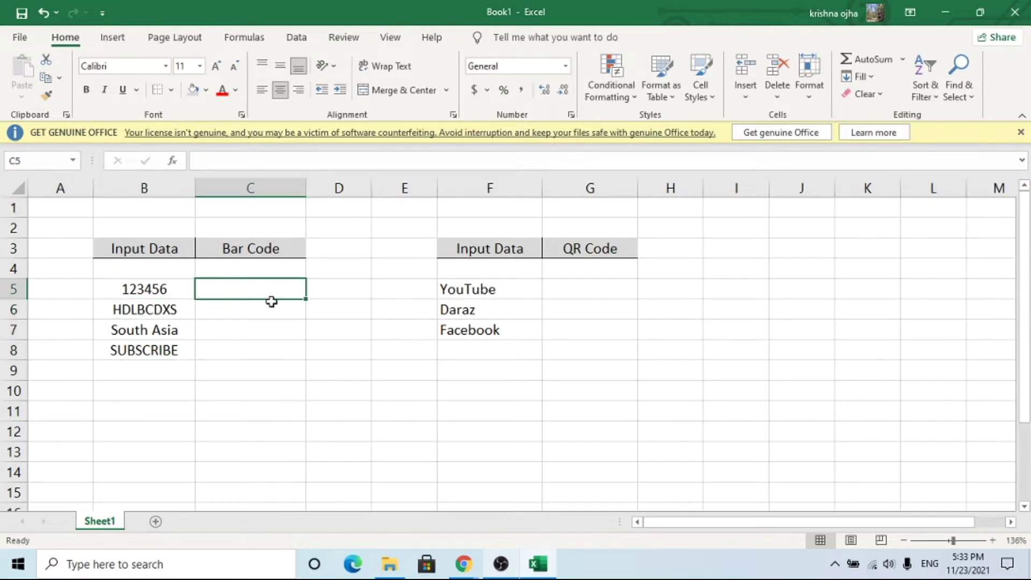
left_click(240, 243)
left_click(238, 288)
Format the input values from 123456 down to SUBSCRIBE in B5:B8 as Text
left_click(163, 290)
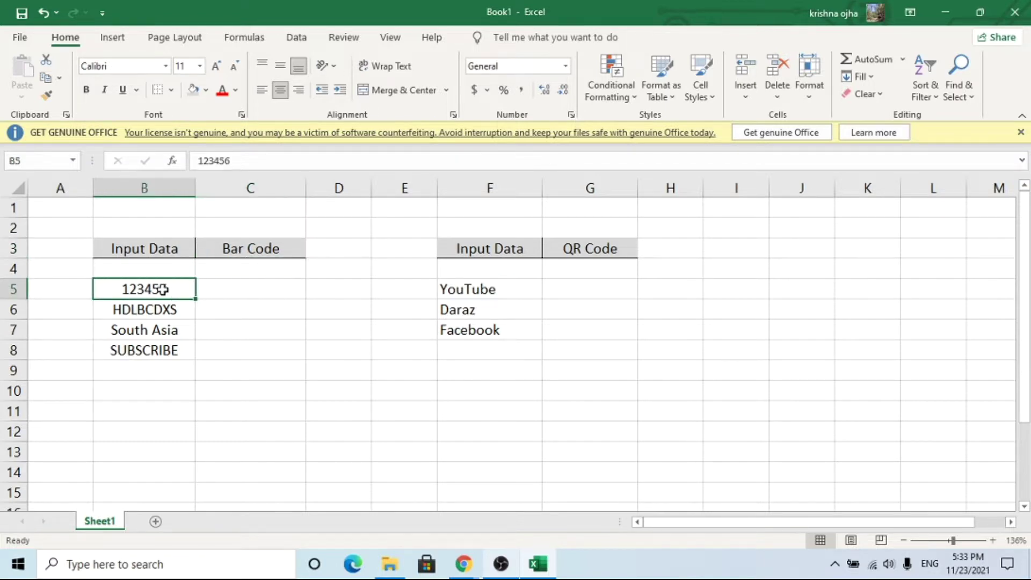
key("shift+Down")
key("shift+Down")
key("shift+Down")
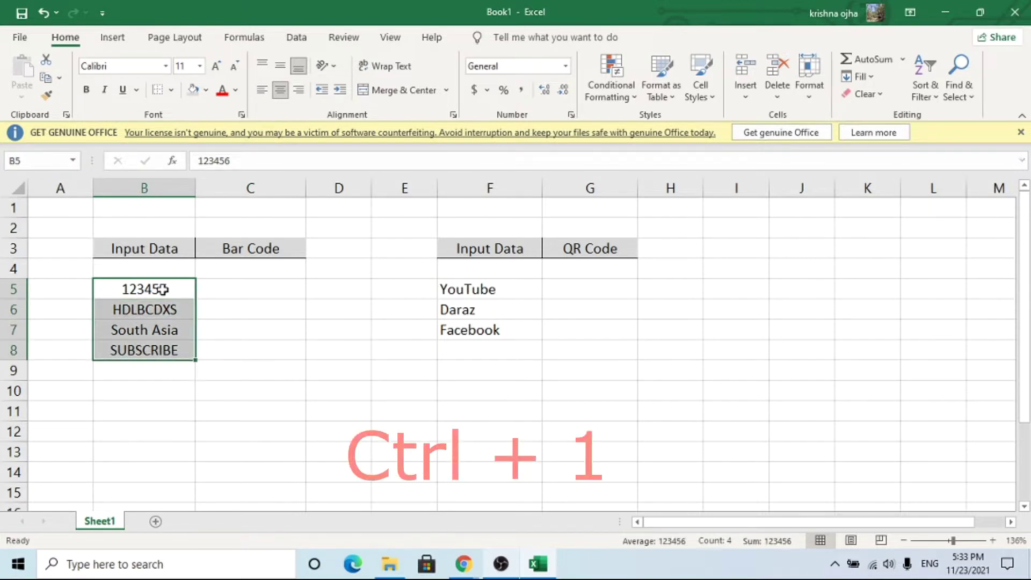
key("ctrl+1")
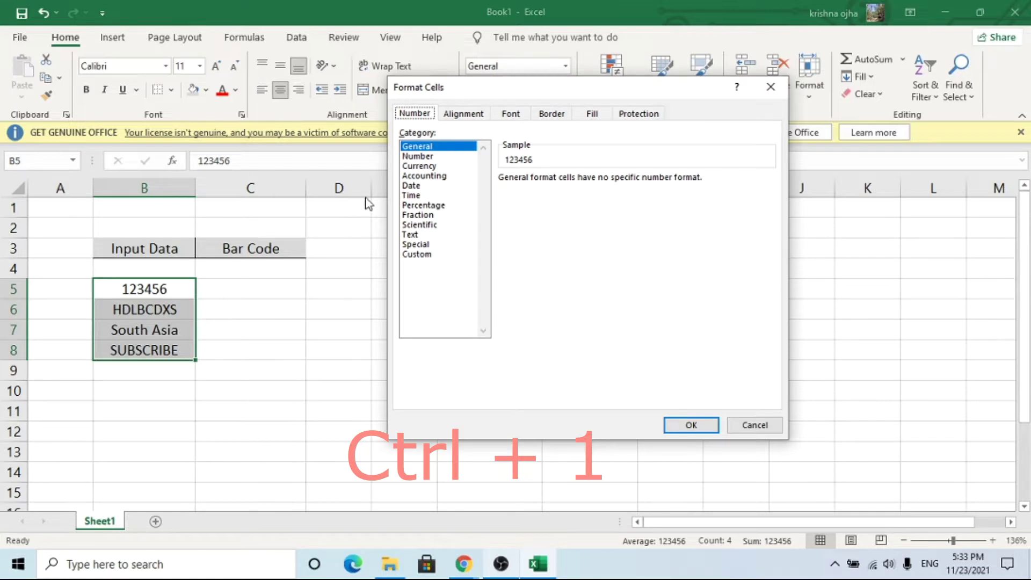
left_click(416, 235)
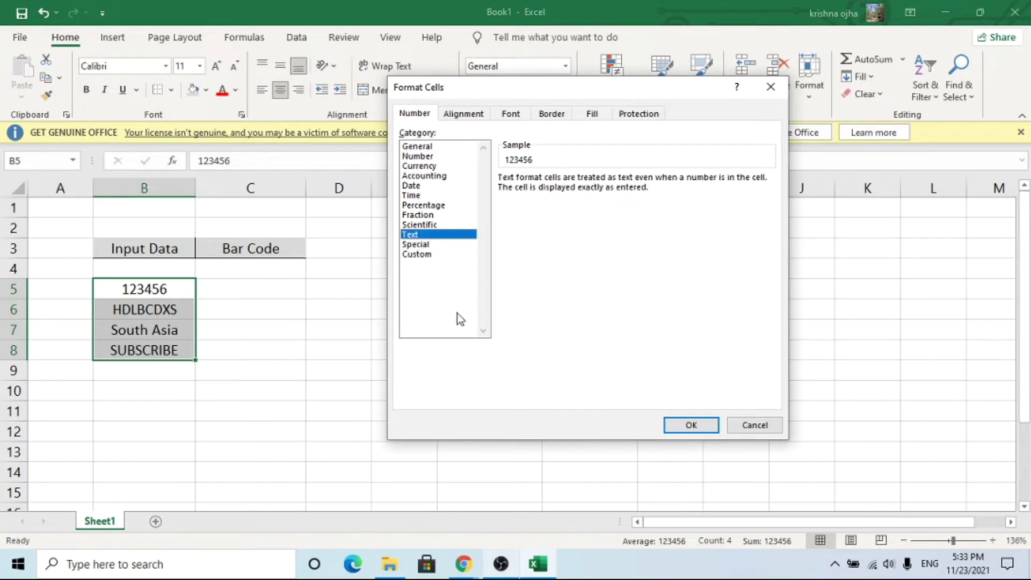
left_click(689, 427)
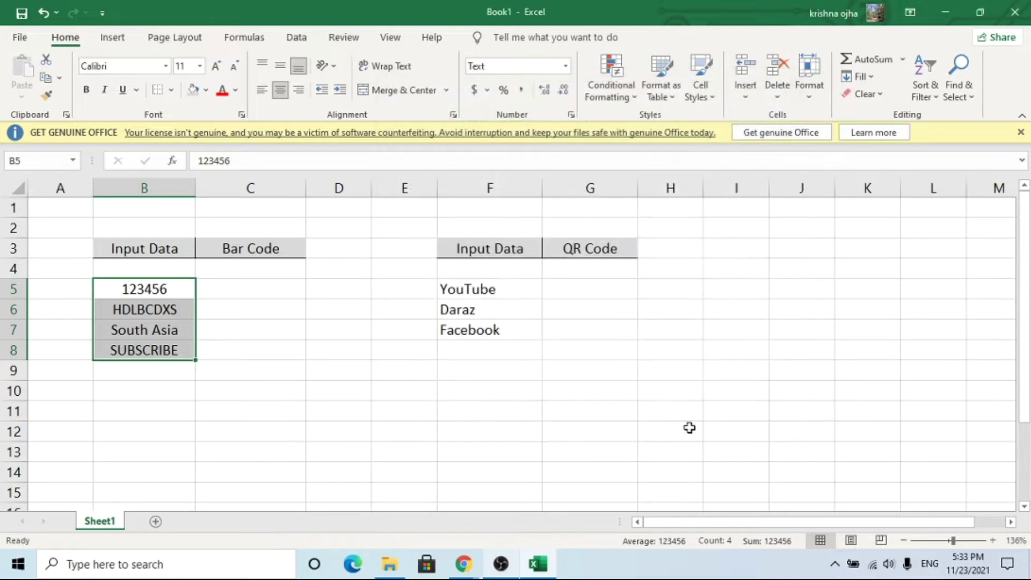
left_click(255, 292)
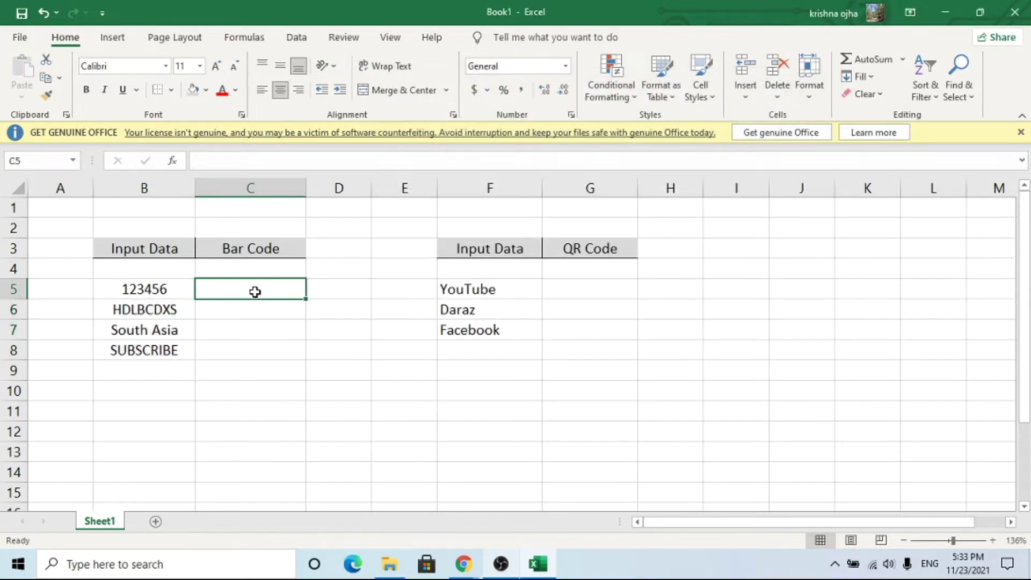
Enter the formula ="("&B5&")" in C5 so it displays (123456)
left_click(266, 161)
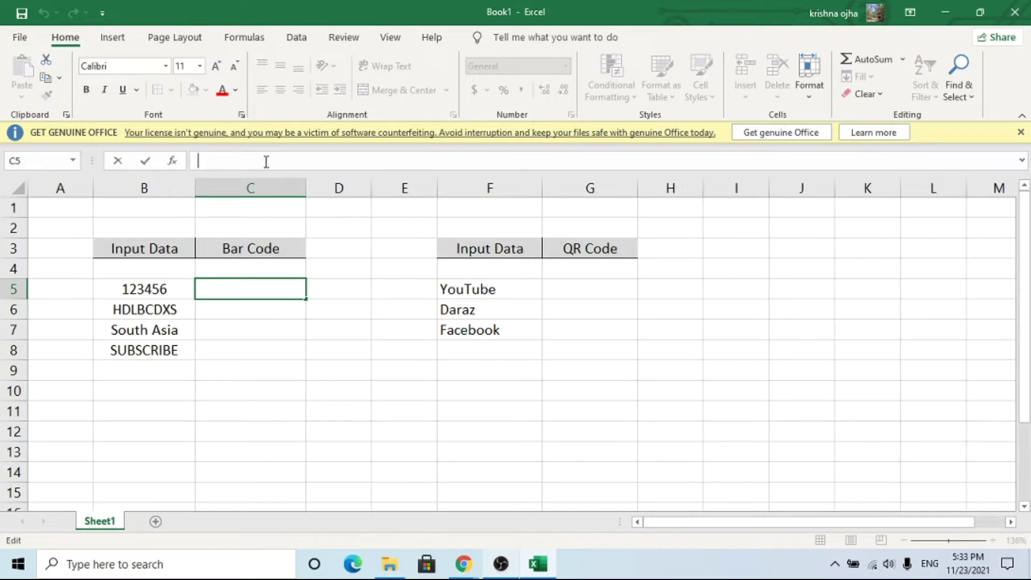
type("=\"(\"")
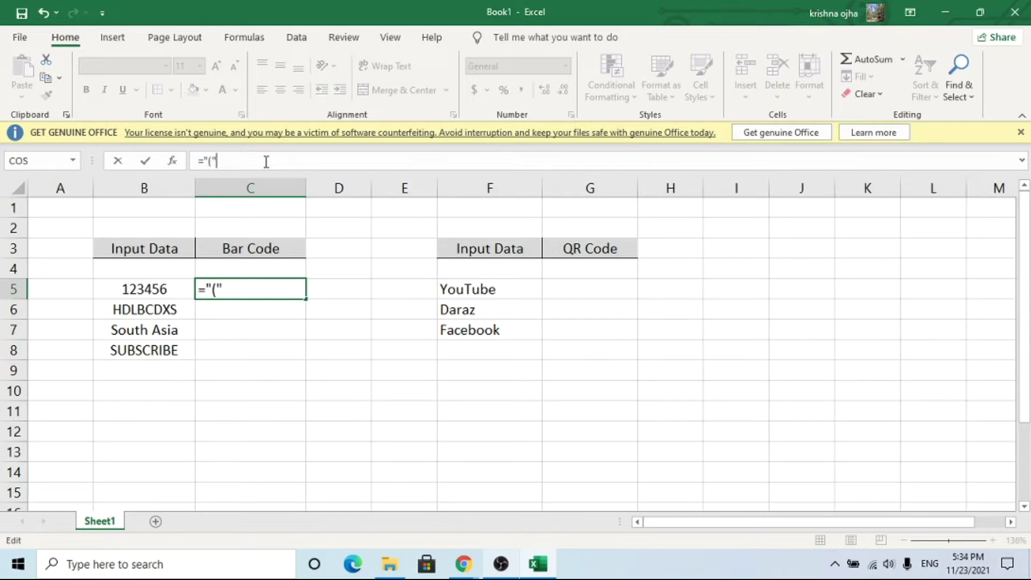
type("&")
type("B")
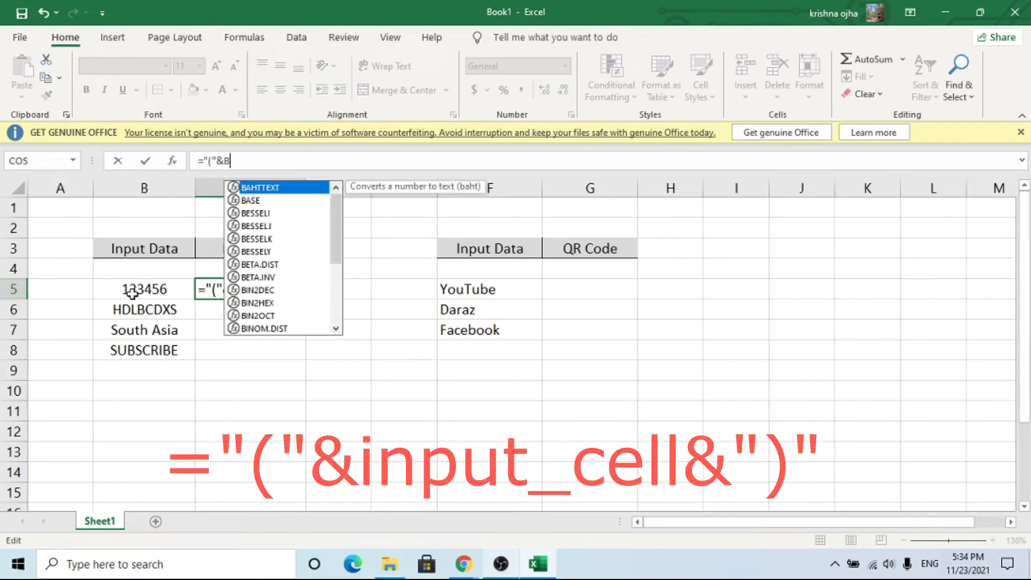
type("5")
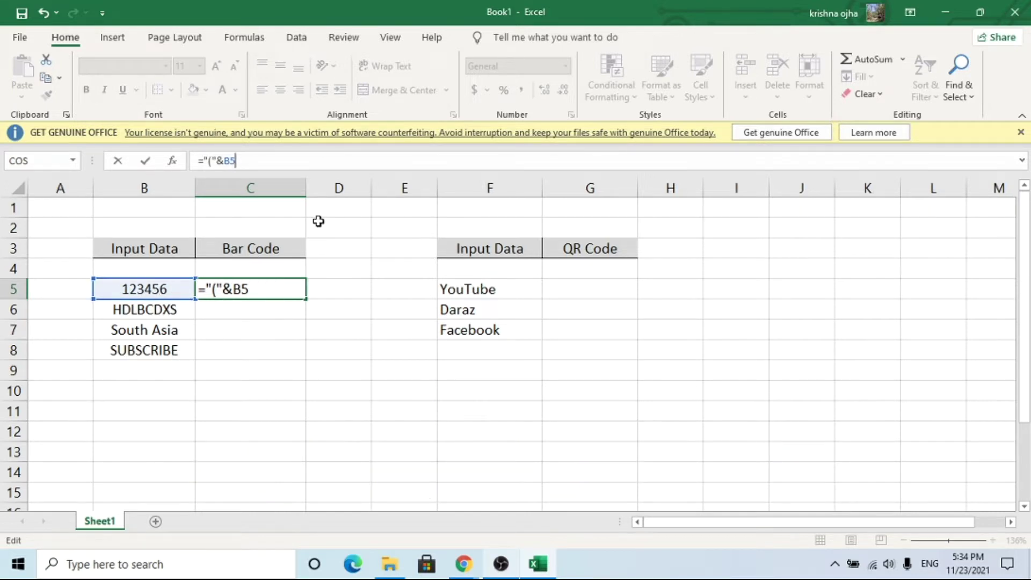
type("&")
left_click(257, 161)
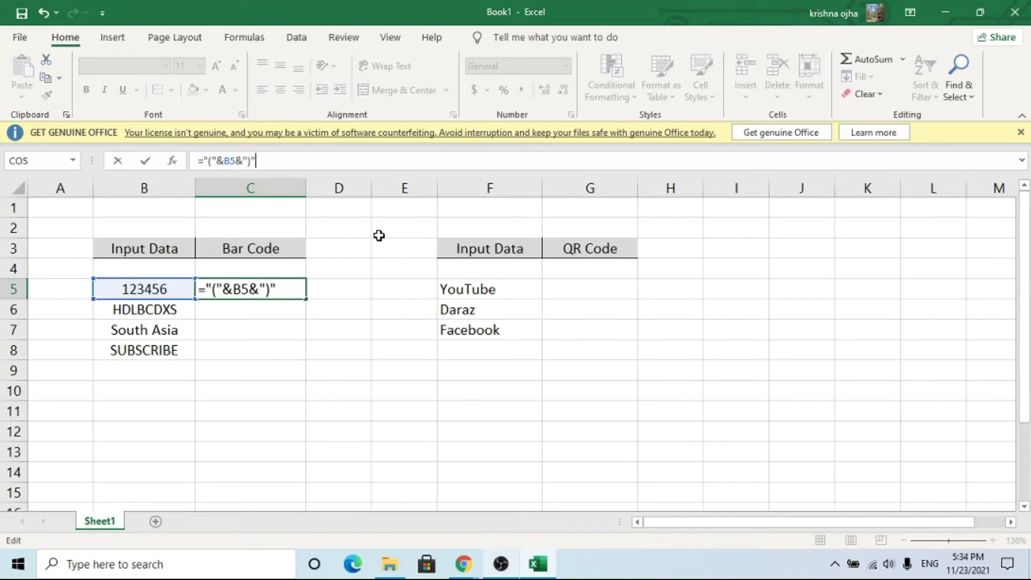
key("Return")
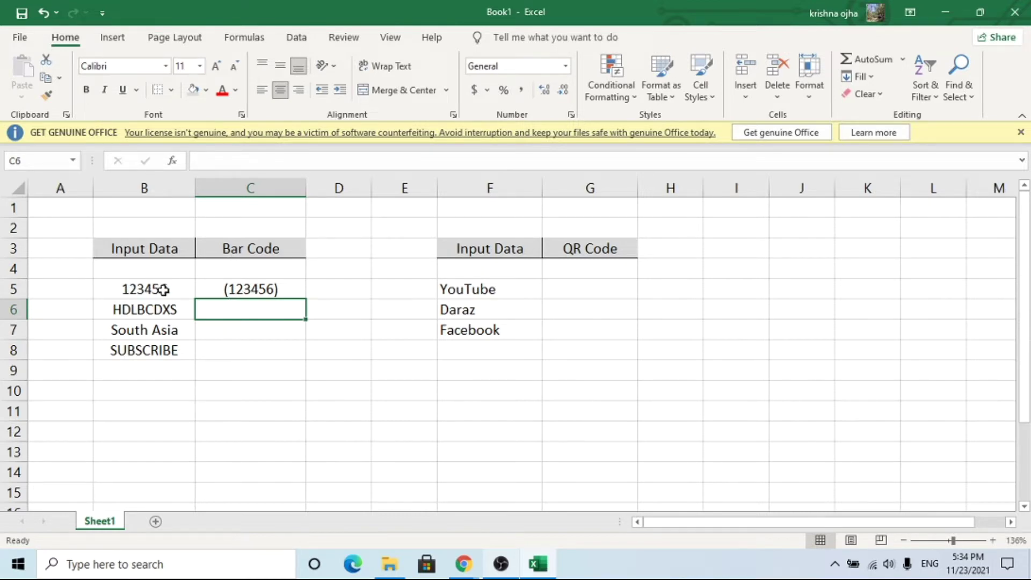
left_click(286, 288)
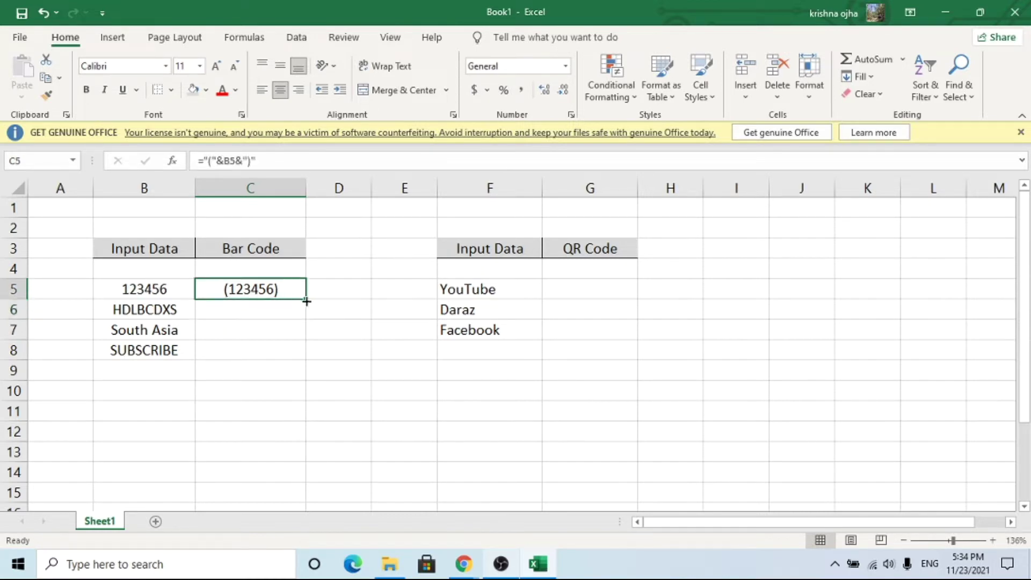
Copy C5's bracketing formula down through C8
left_click_drag(305, 299, 293, 355)
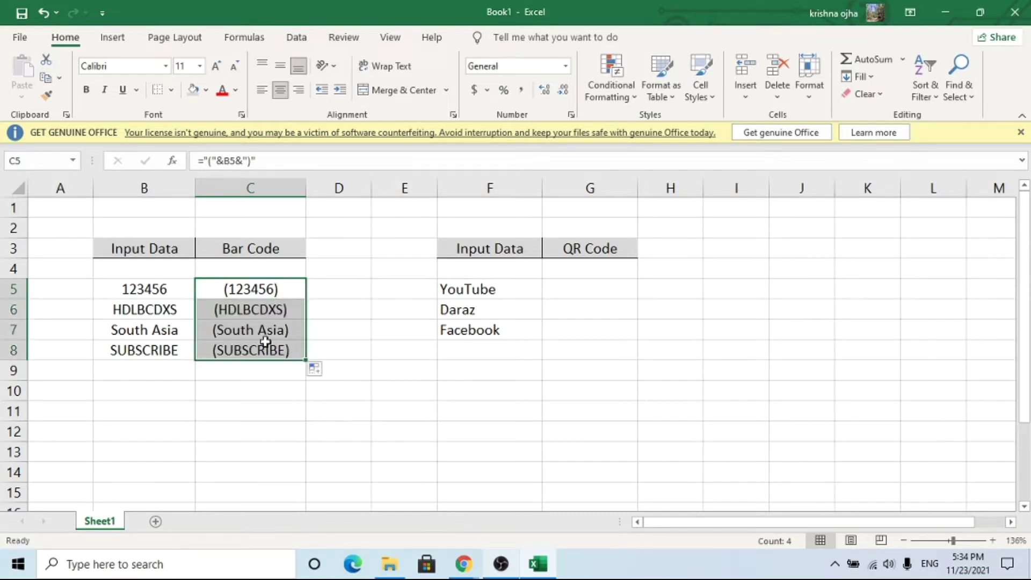
left_click(271, 288)
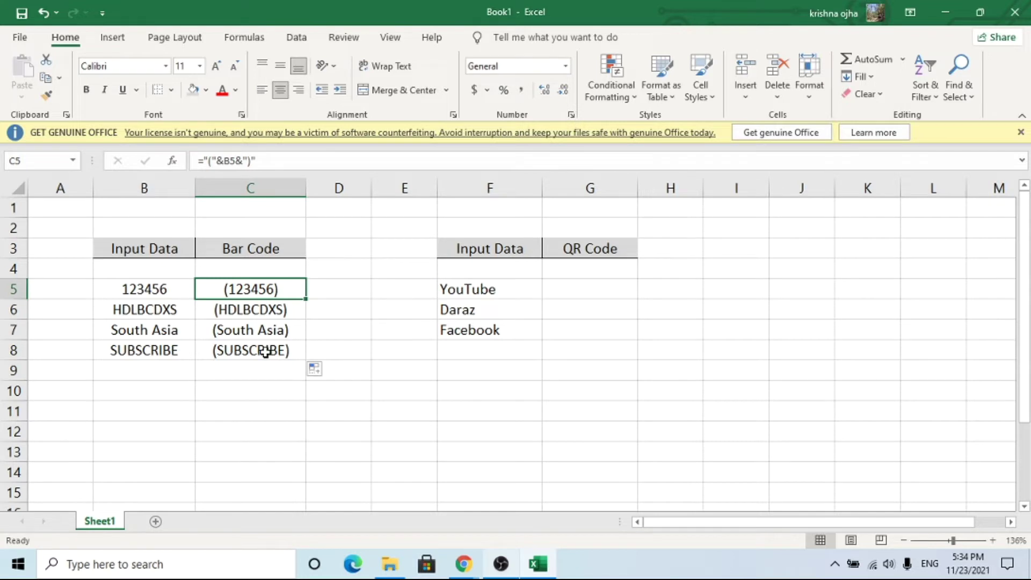
left_click(165, 66)
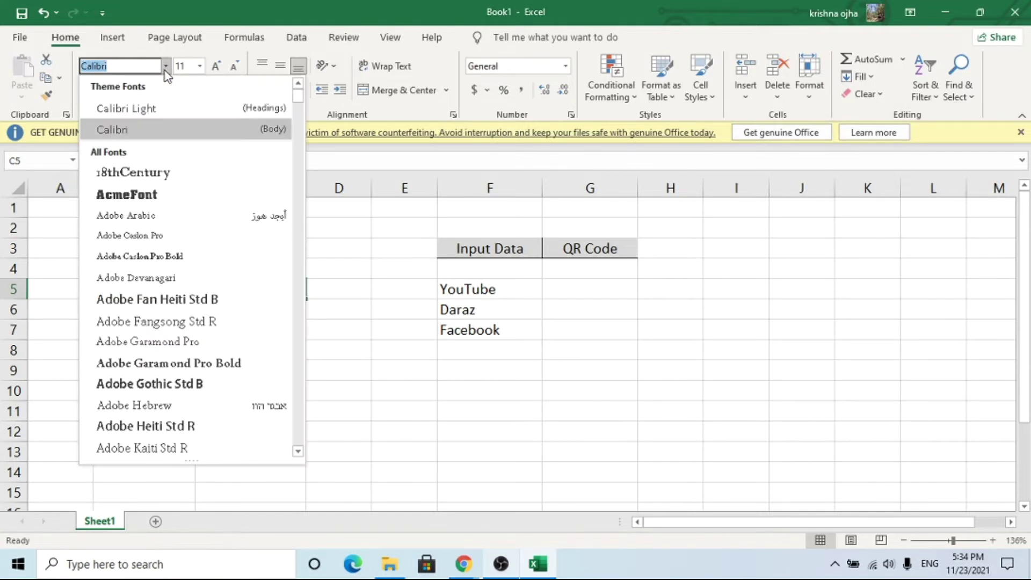
scroll(185, 382, "down", 15)
scroll(185, 382, "down", 5)
scroll(184, 383, "down", 3)
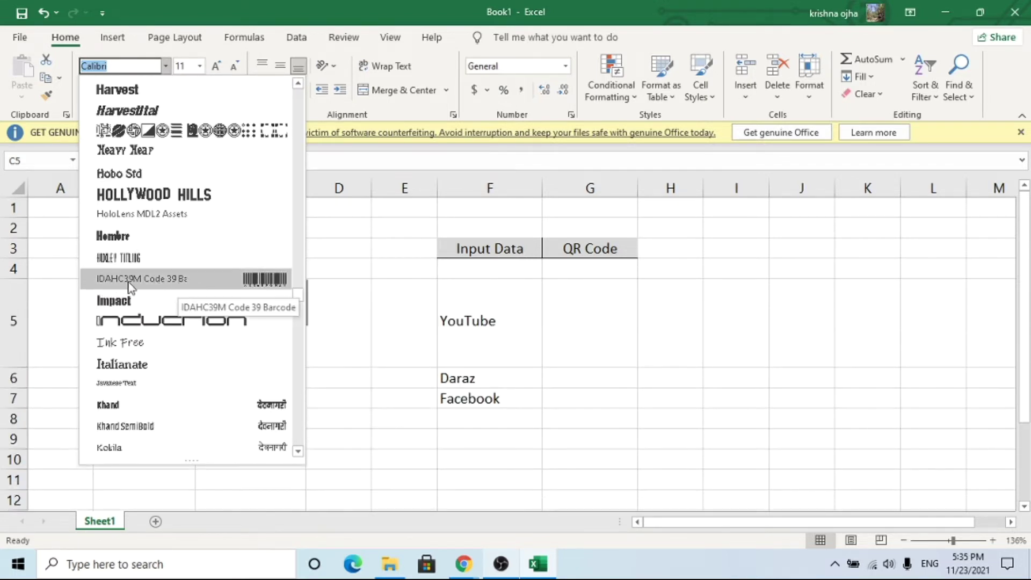
Apply the IDAHC39M Code 39 Barcode font to C5:C8 to render the barcodes
left_click(228, 288)
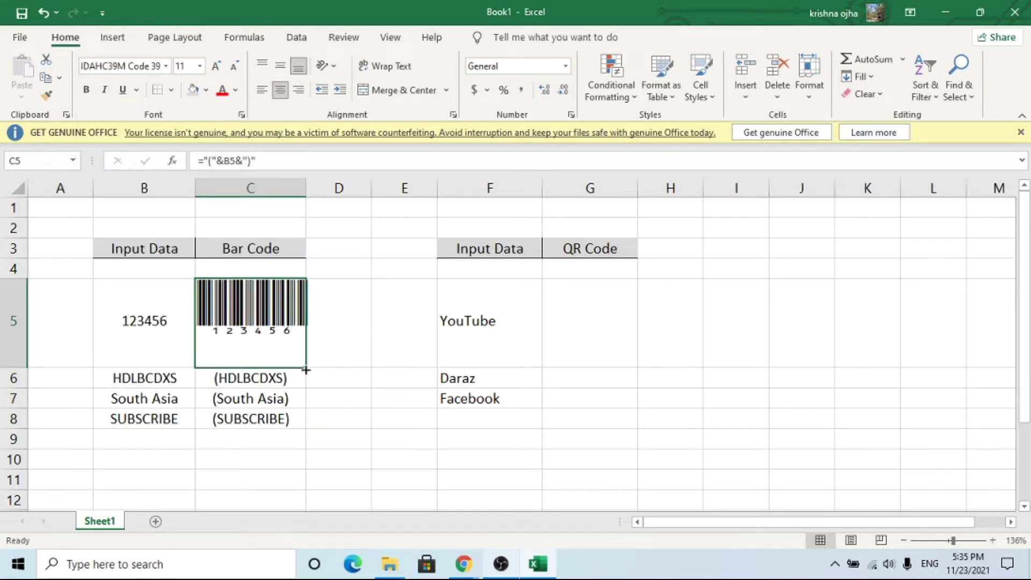
left_click_drag(307, 370, 311, 424)
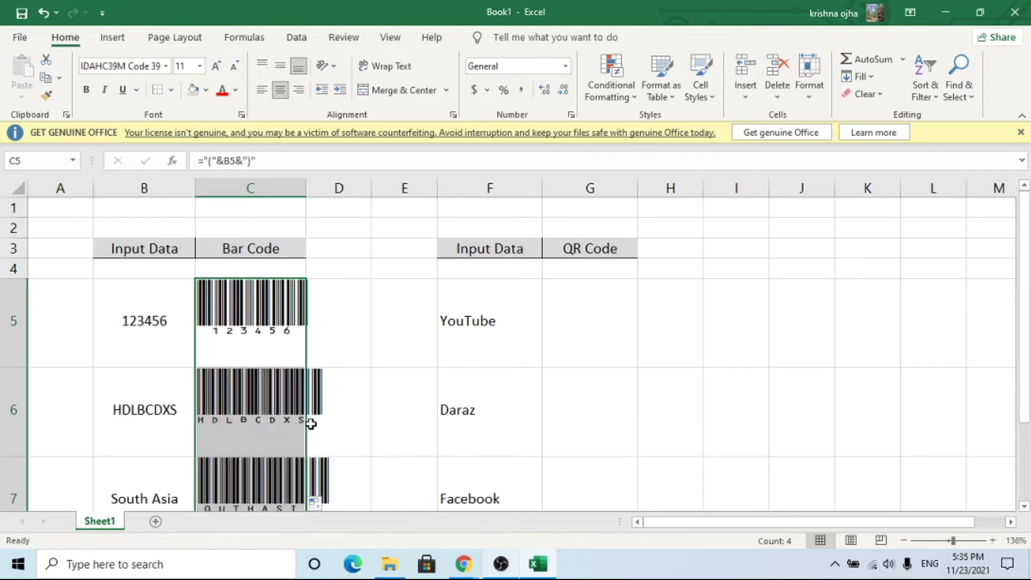
scroll(242, 346, "down", 3)
scroll(242, 346, "up", 2)
scroll(242, 346, "down", 2)
scroll(244, 351, "up", 2)
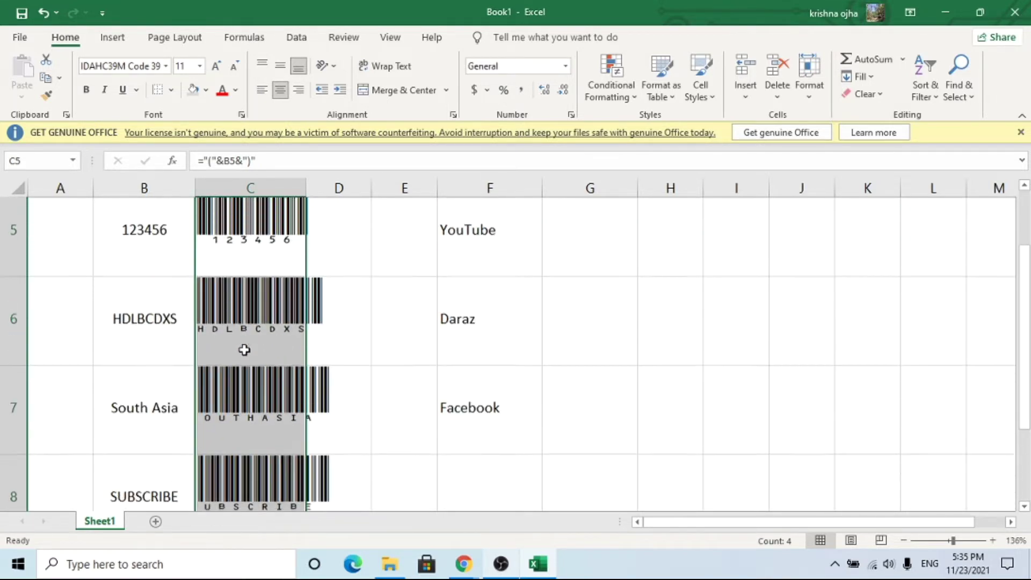
scroll(244, 350, "up", 1)
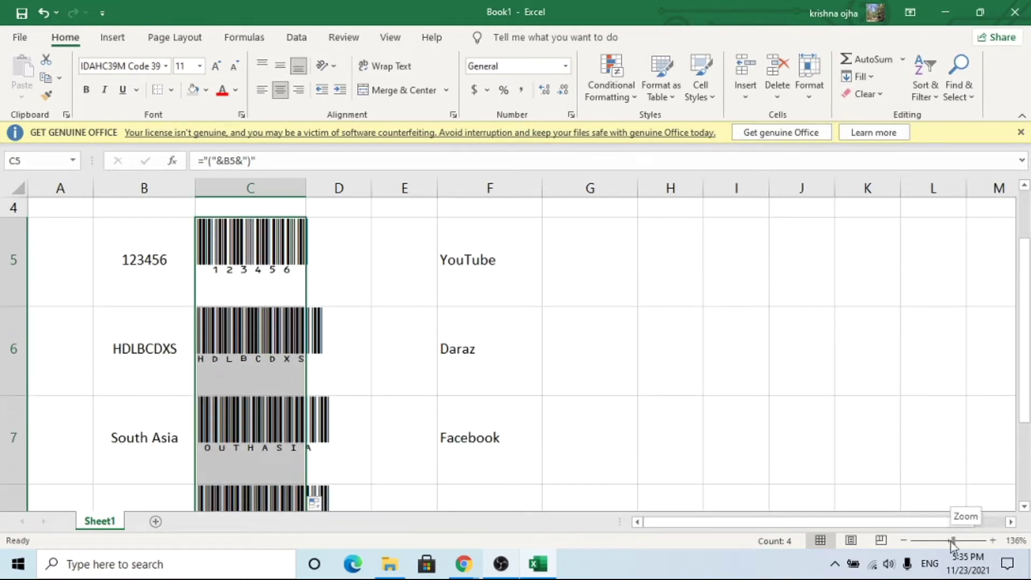
left_click_drag(954, 544, 950, 542)
scroll(154, 350, "down", 2)
scroll(154, 351, "up", 2)
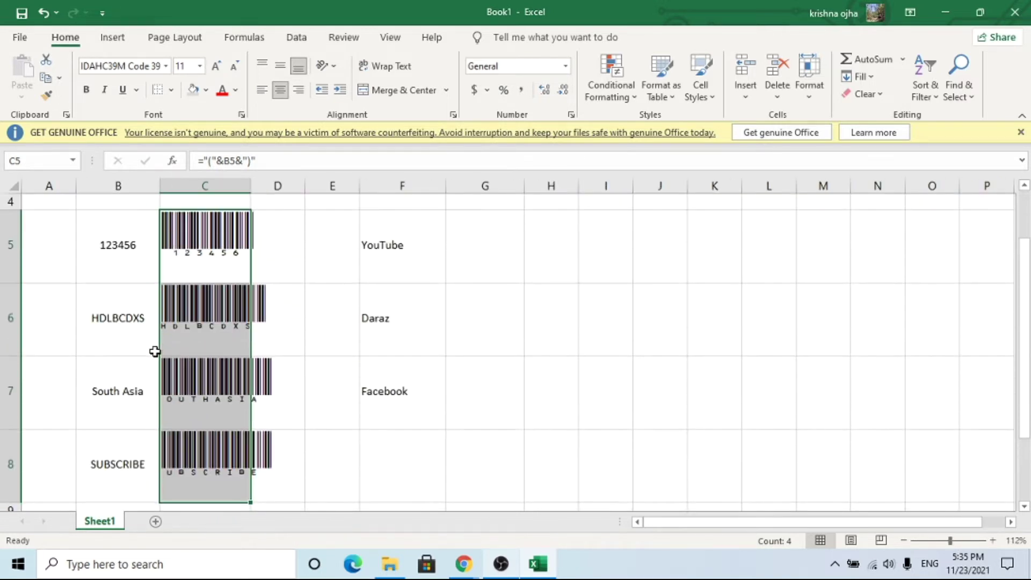
left_click(316, 402)
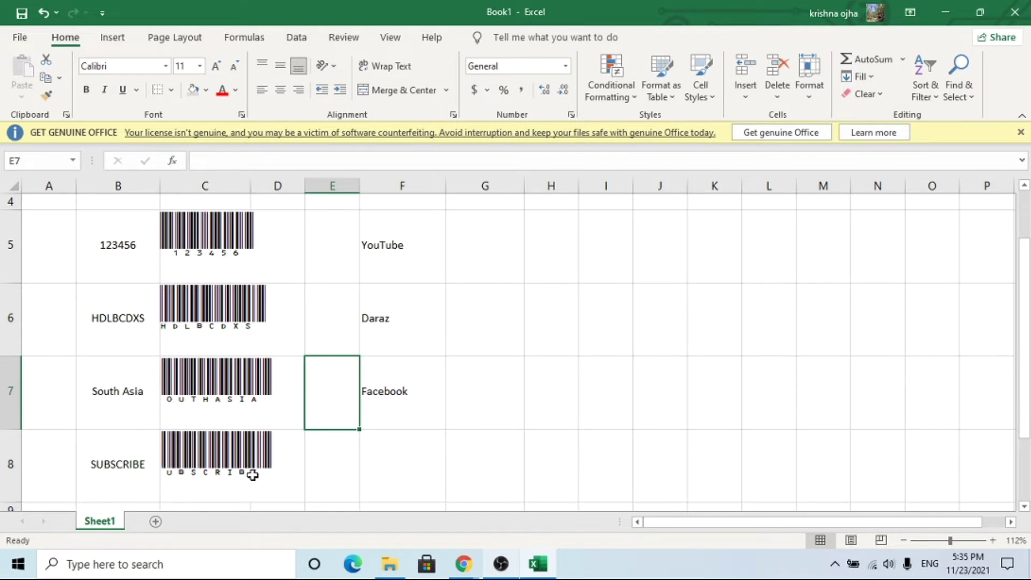
scroll(253, 473, "down", 1)
scroll(253, 472, "up", 1)
Change B8 from SUBSCRIBE to Like, then to Comment, regenerating its barcode
double_click(139, 465)
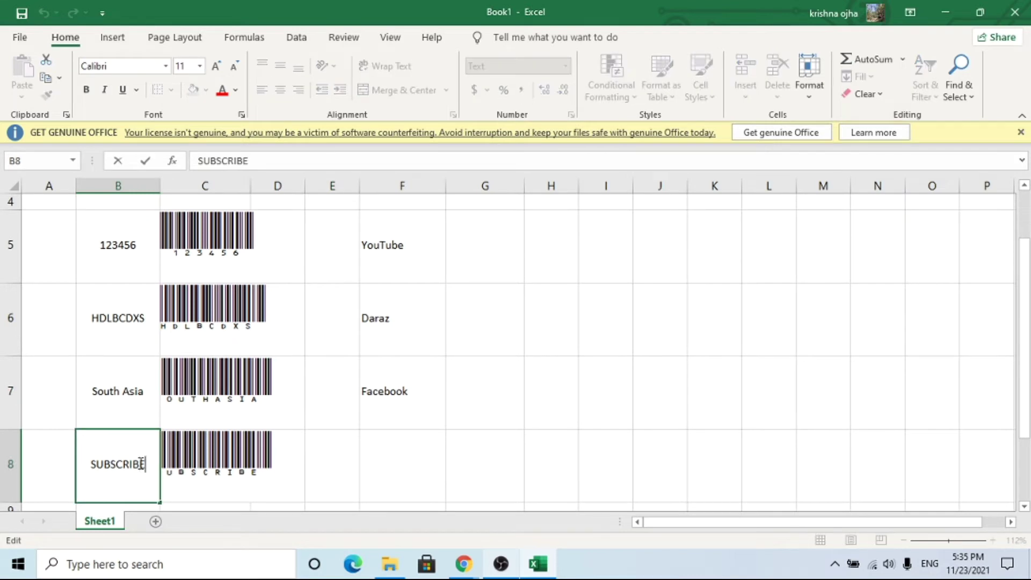
key("BackSpace")
key("BackSpace")
key("BackSpace")
key("BackSpace")
key("BackSpace")
type("ike")
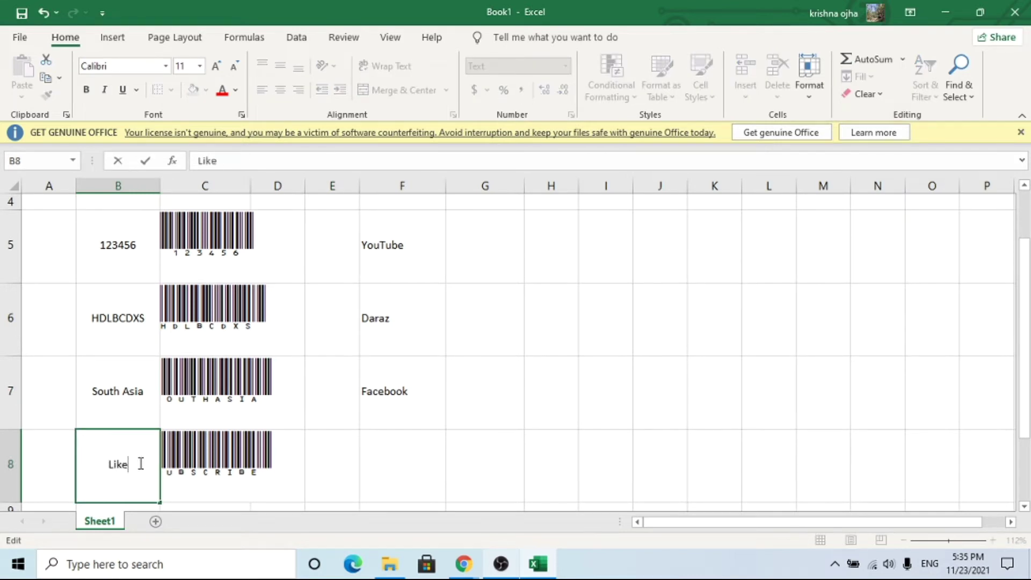
left_click(279, 473)
scroll(276, 473, "down", 2)
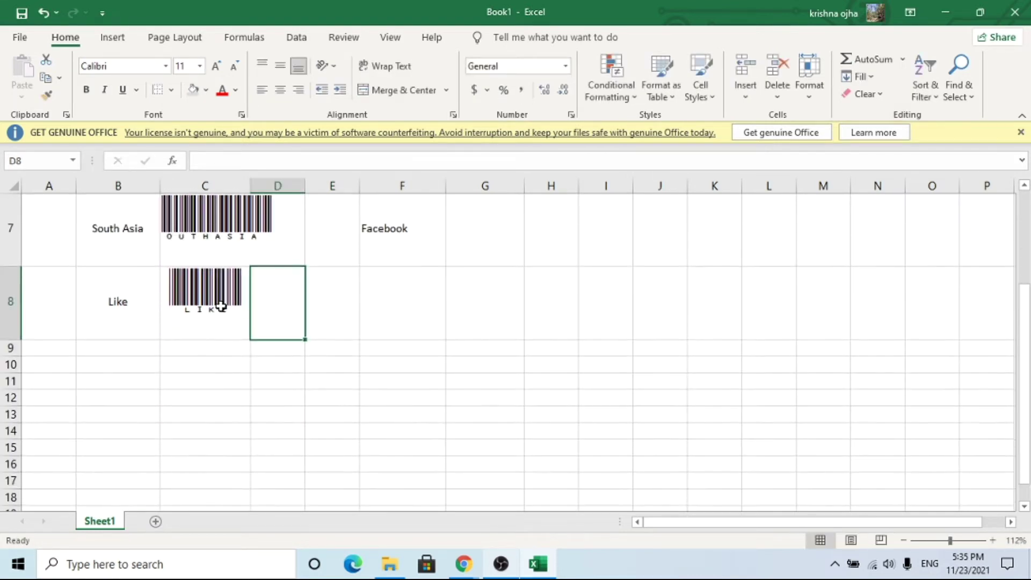
left_click(118, 303)
double_click(118, 303)
type("Co")
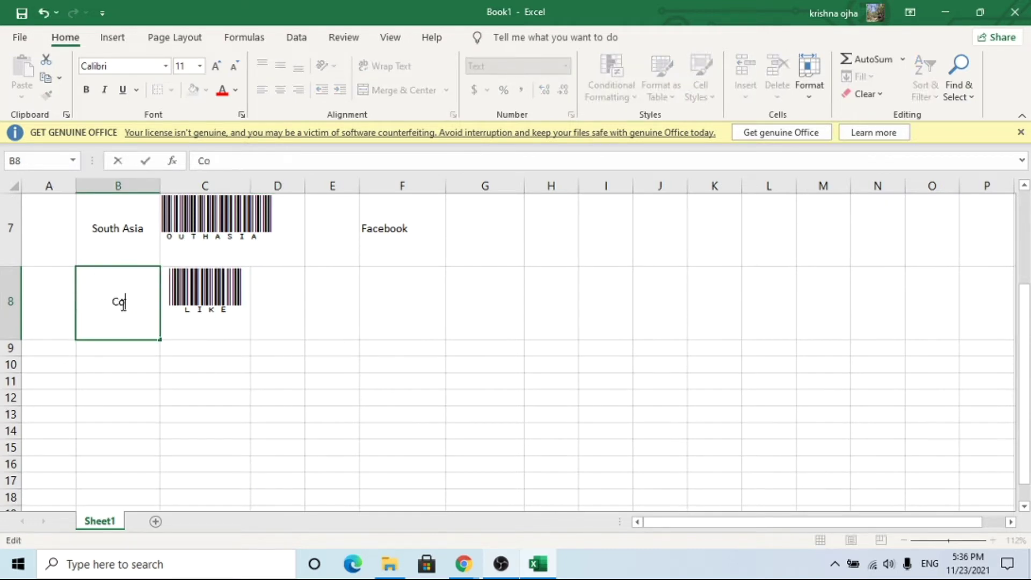
type("mment")
left_click(230, 324)
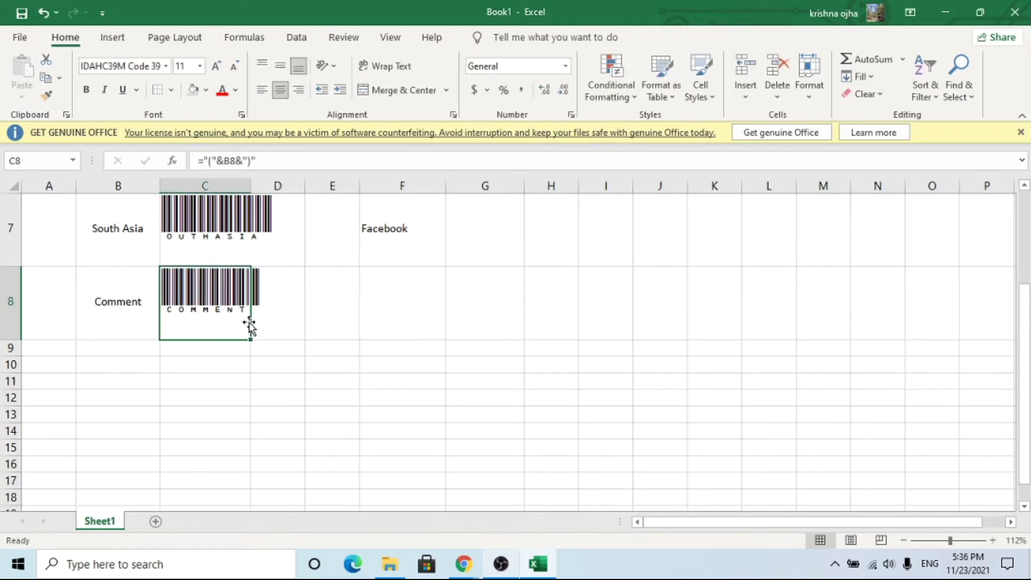
scroll(275, 334, "up", 1)
scroll(275, 347, "up", 1)
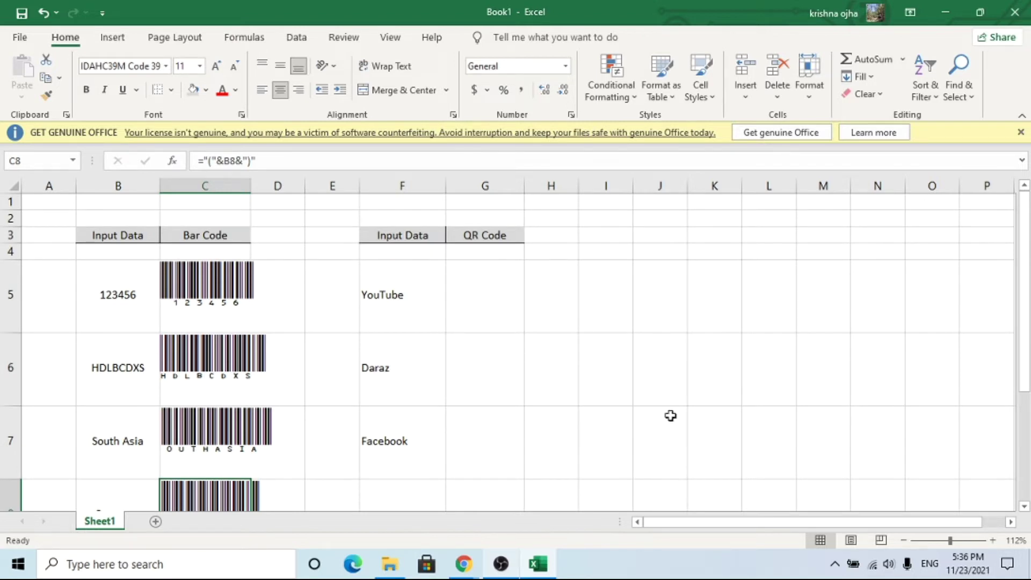
With G5 selected, open My Add-ins from Insert and browse the add-in store
left_click(483, 308)
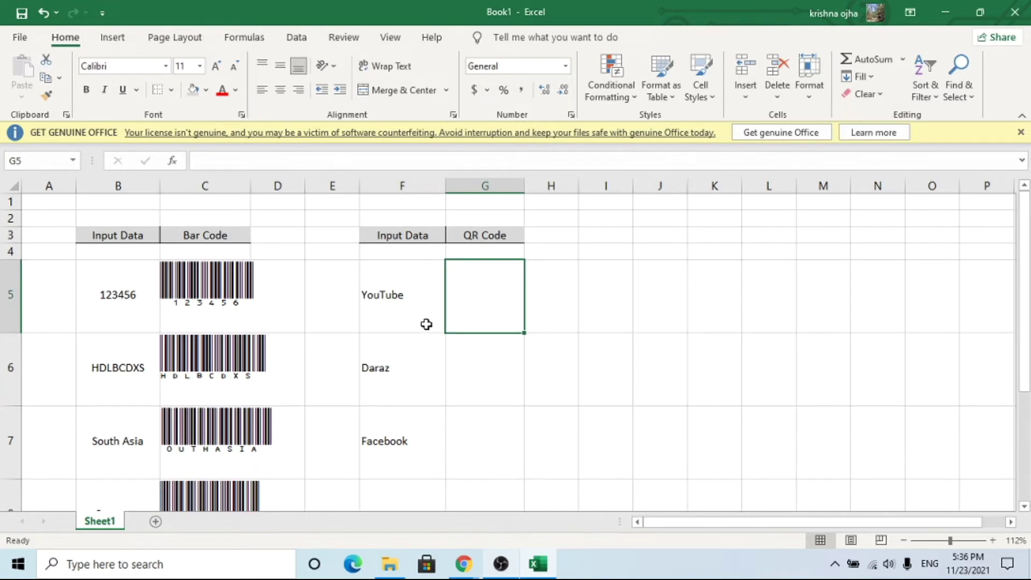
left_click(115, 38)
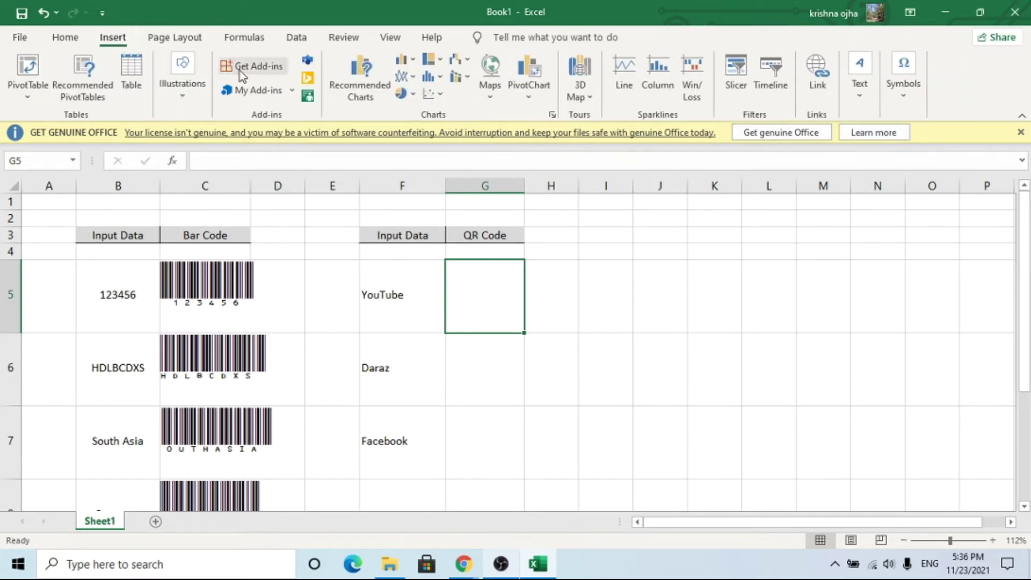
left_click(251, 92)
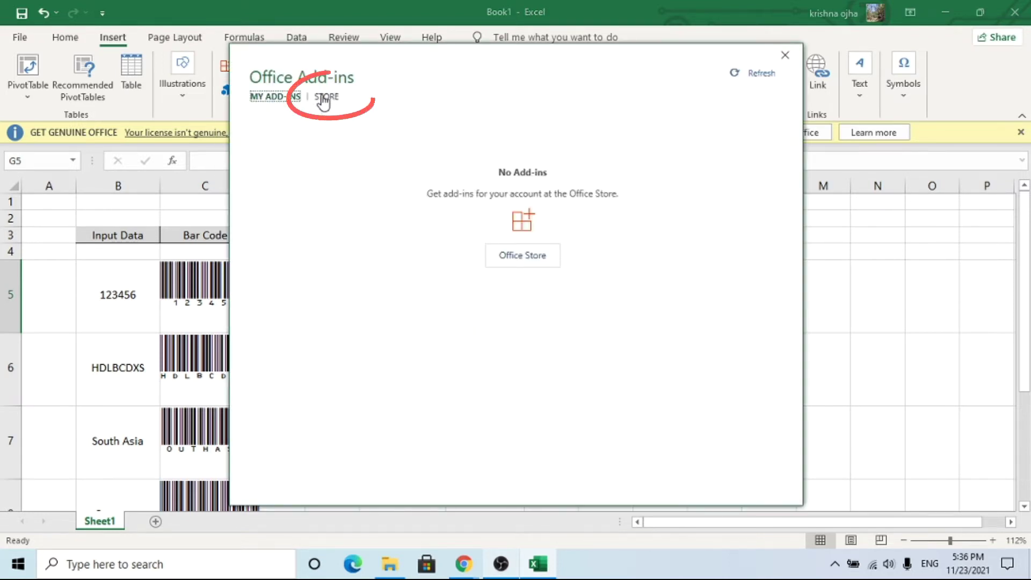
left_click(324, 98)
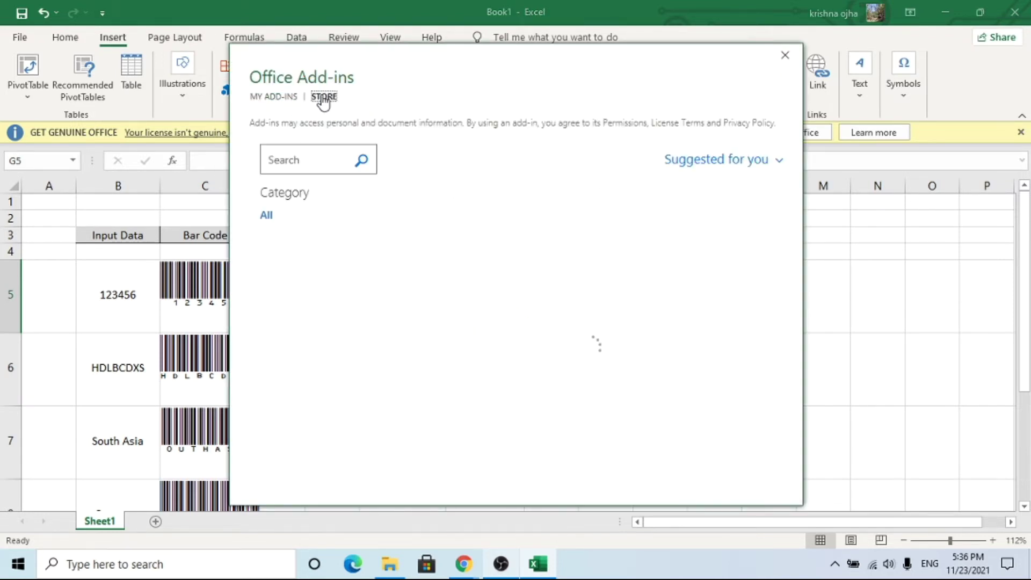
Search the store for QR CODE and add QR4Office, accepting its license terms
left_click(290, 162)
type("QR CODE")
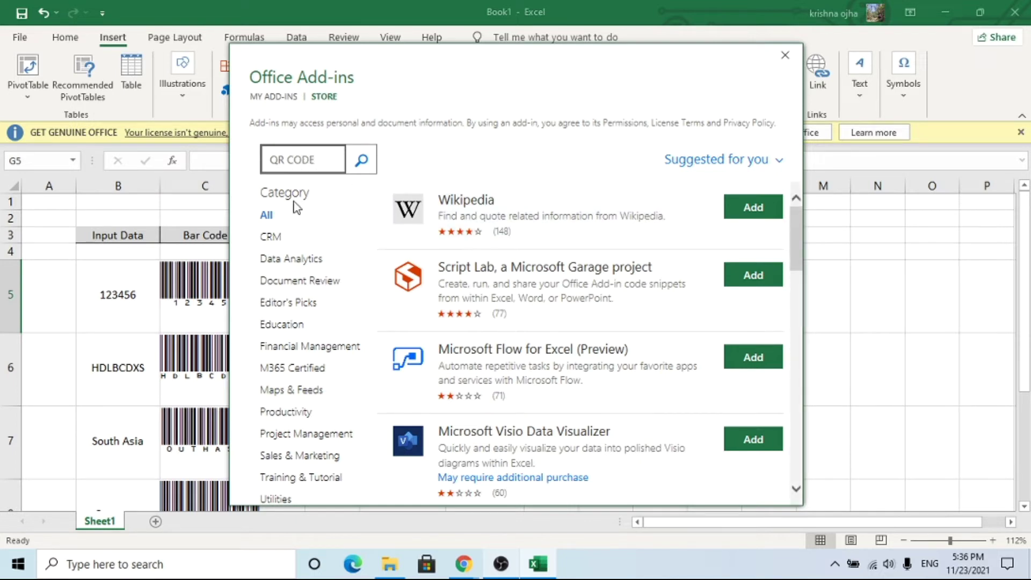
left_click(361, 165)
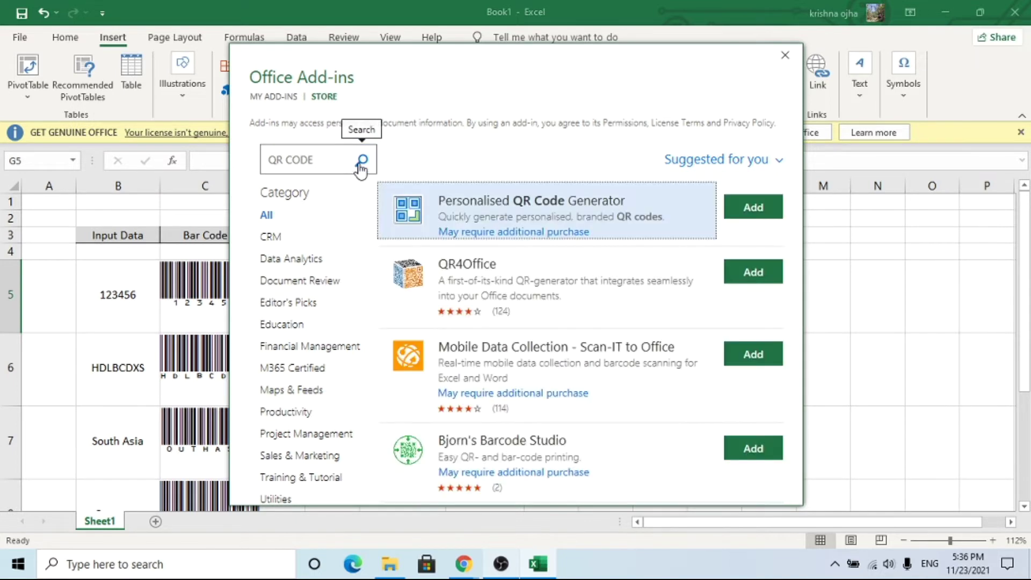
left_click(761, 276)
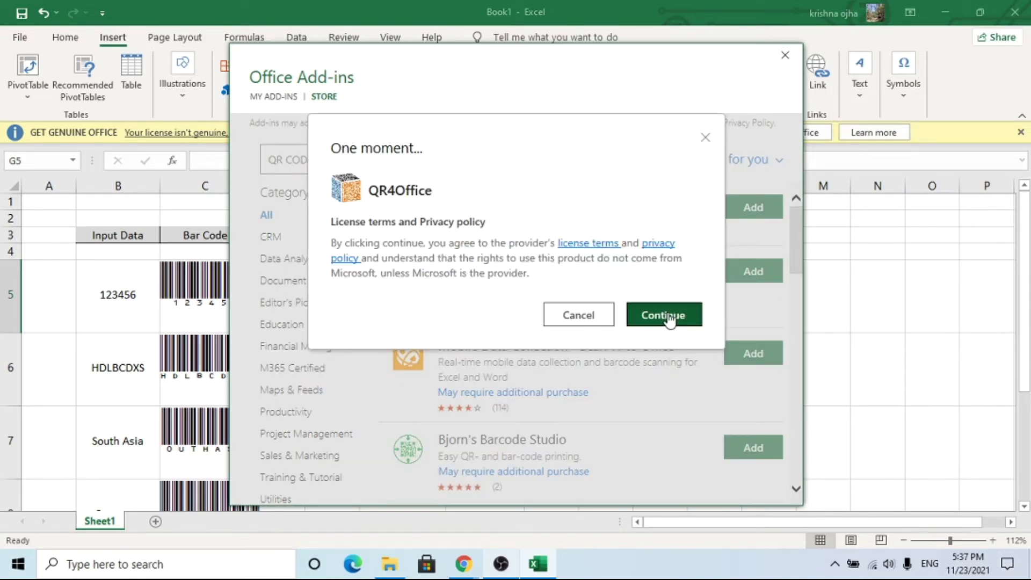
left_click(664, 317)
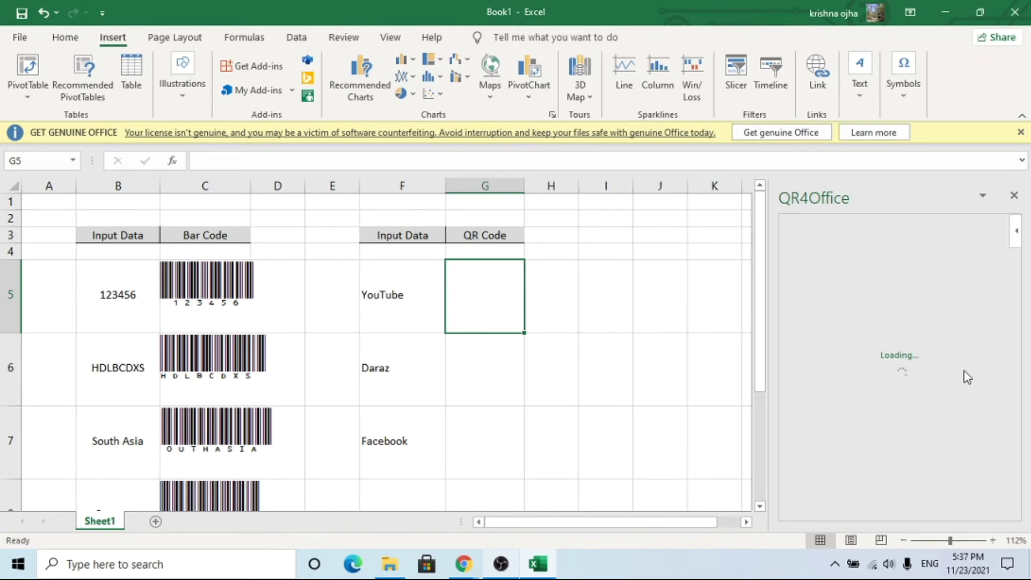
scroll(951, 377, "down", 2)
scroll(858, 359, "down", 1)
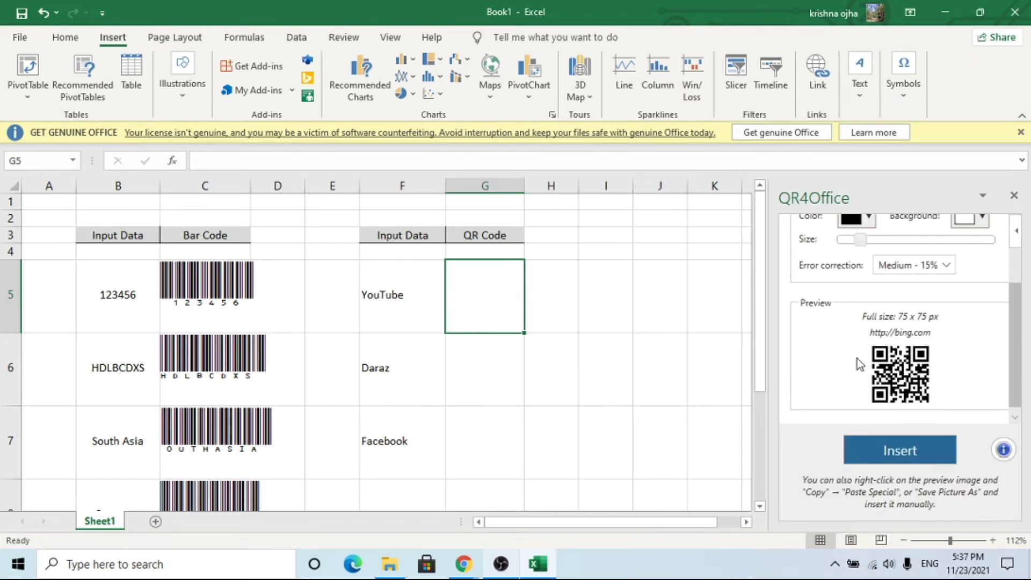
scroll(917, 366, "up", 3)
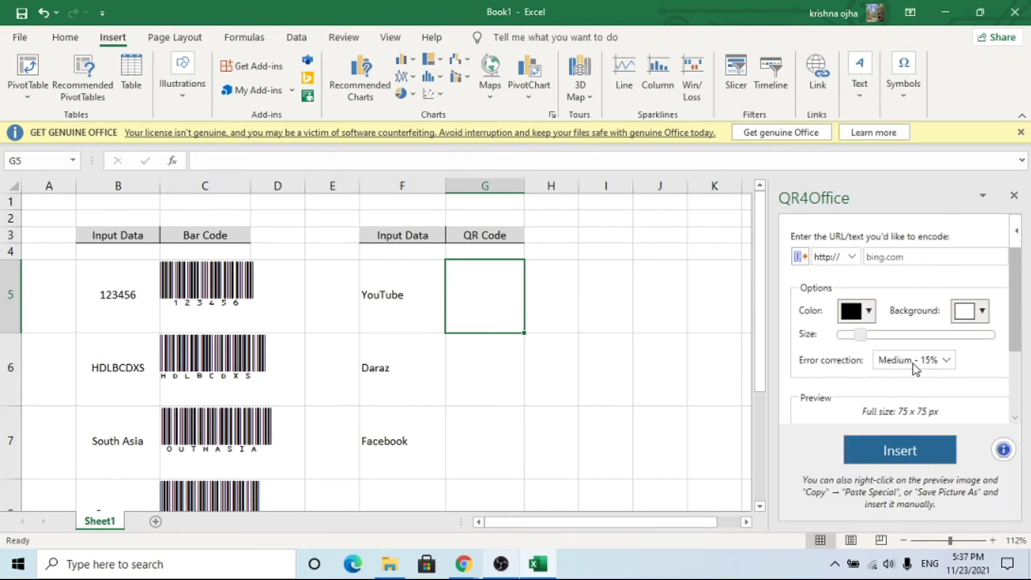
left_click(851, 258)
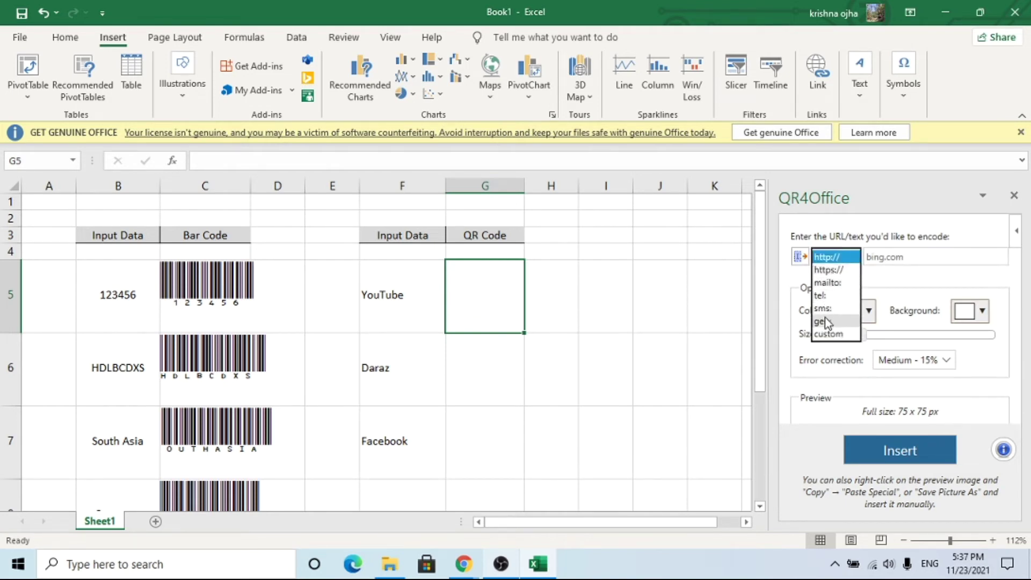
left_click(853, 258)
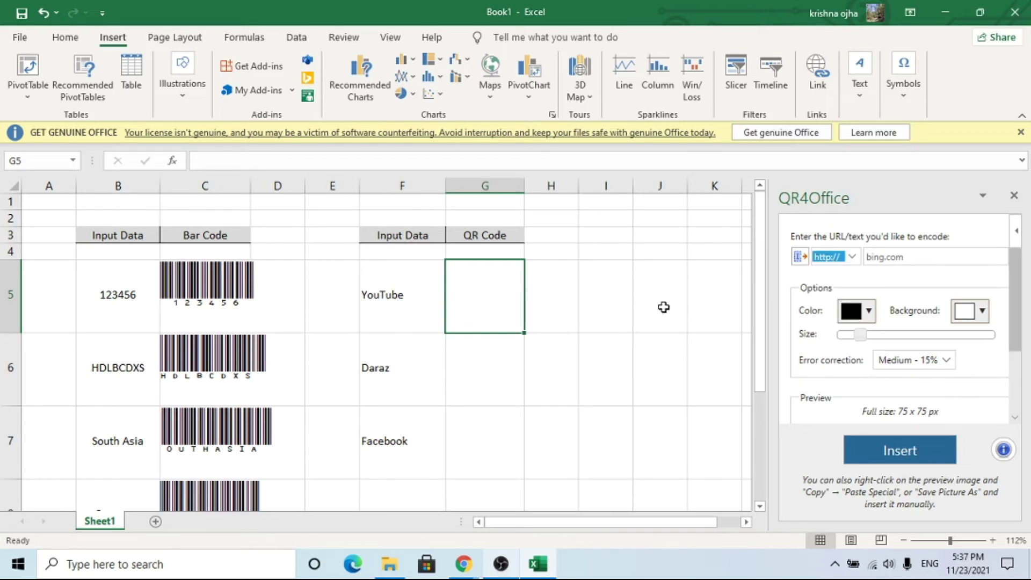
left_click(914, 258)
type("w")
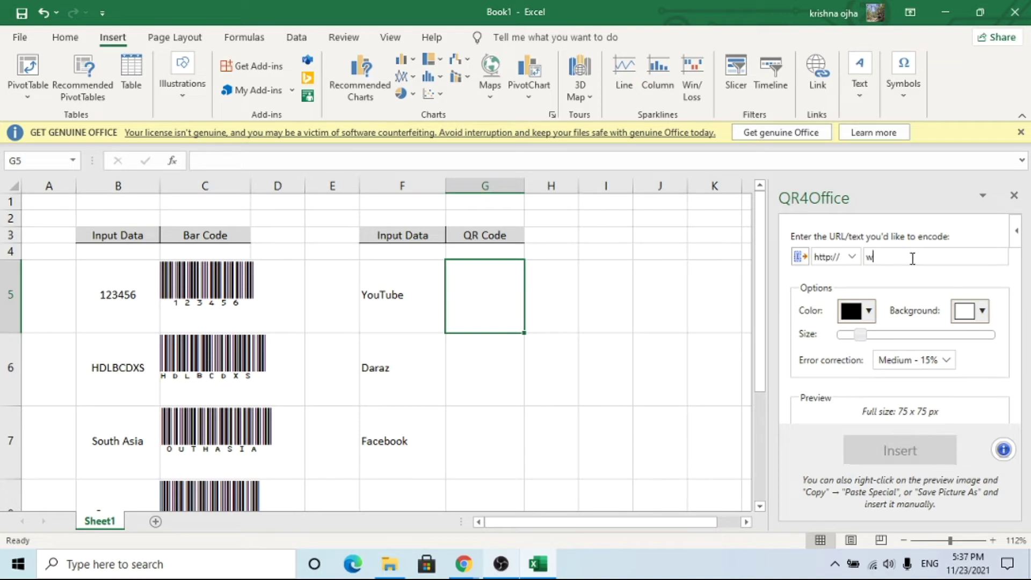
type("ww.youtube")
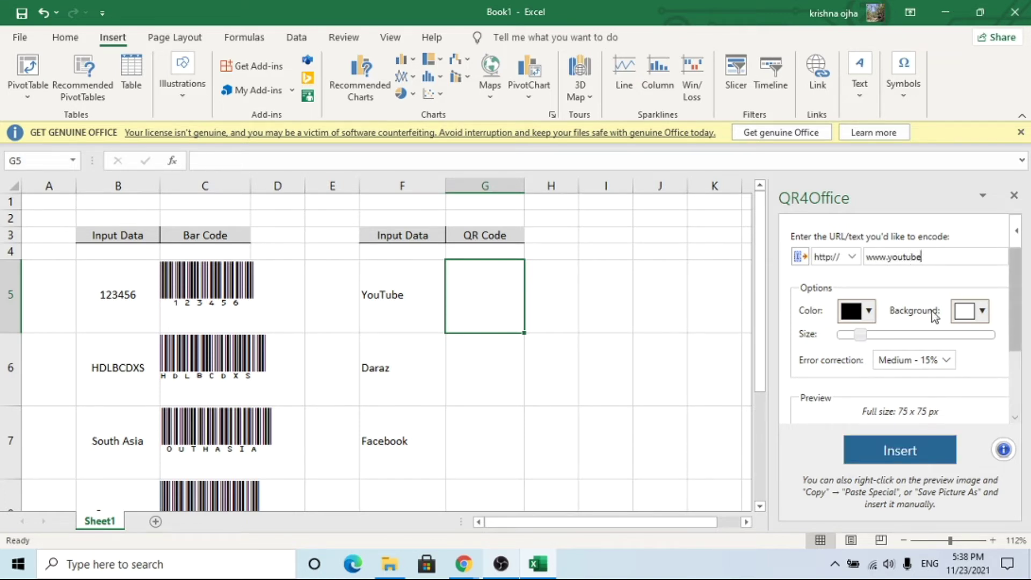
type(".com")
left_click(870, 315)
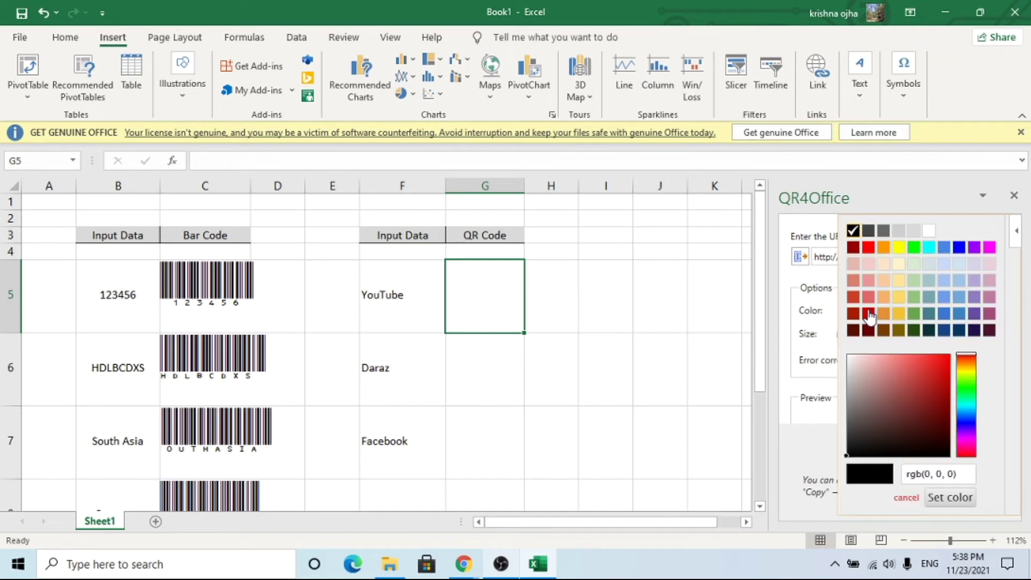
left_click(802, 355)
scroll(845, 387, "down", 2)
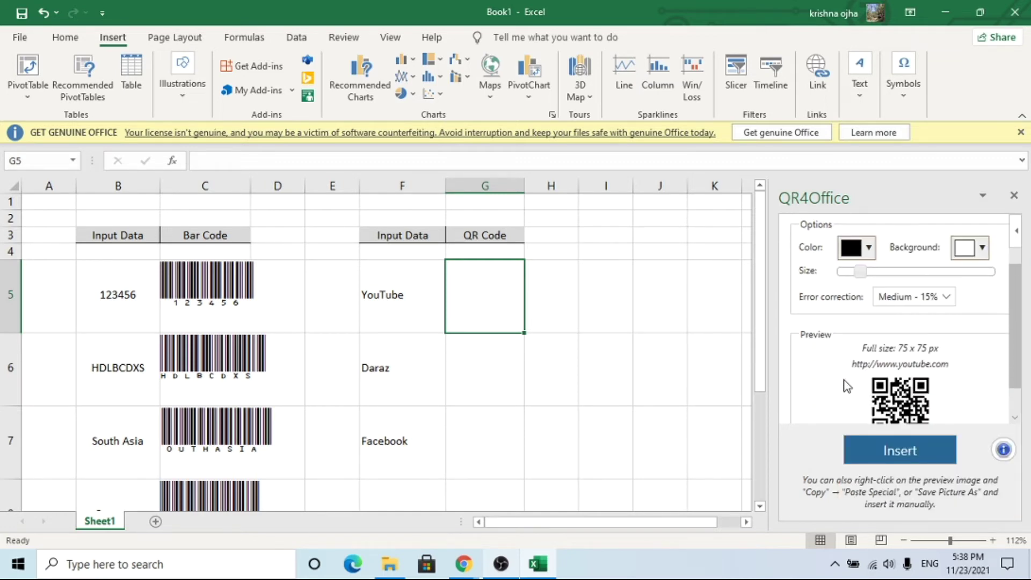
scroll(878, 314, "down", 1)
scroll(966, 362, "up", 1)
scroll(903, 322, "up", 1)
left_click(869, 280)
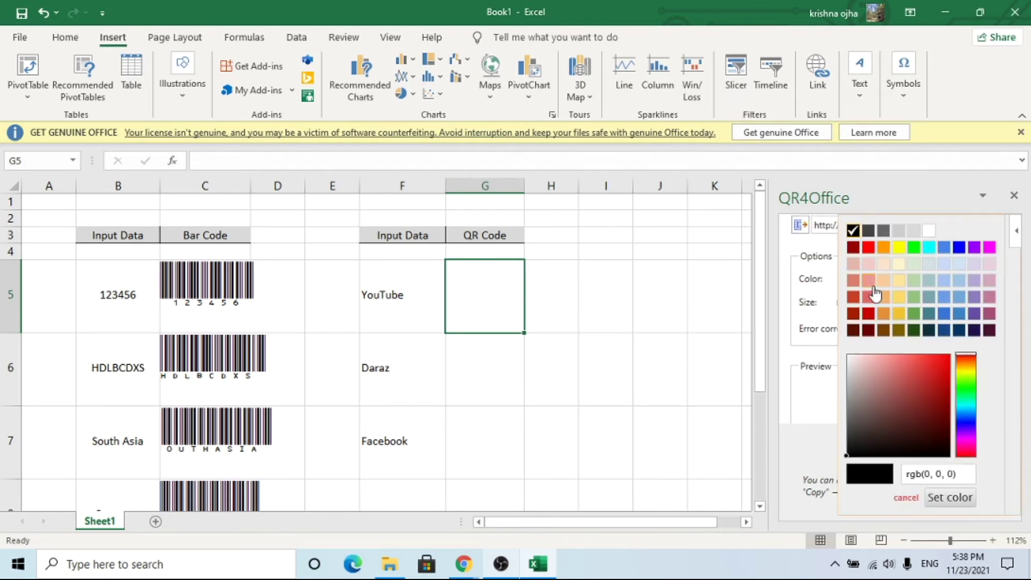
left_click(870, 249)
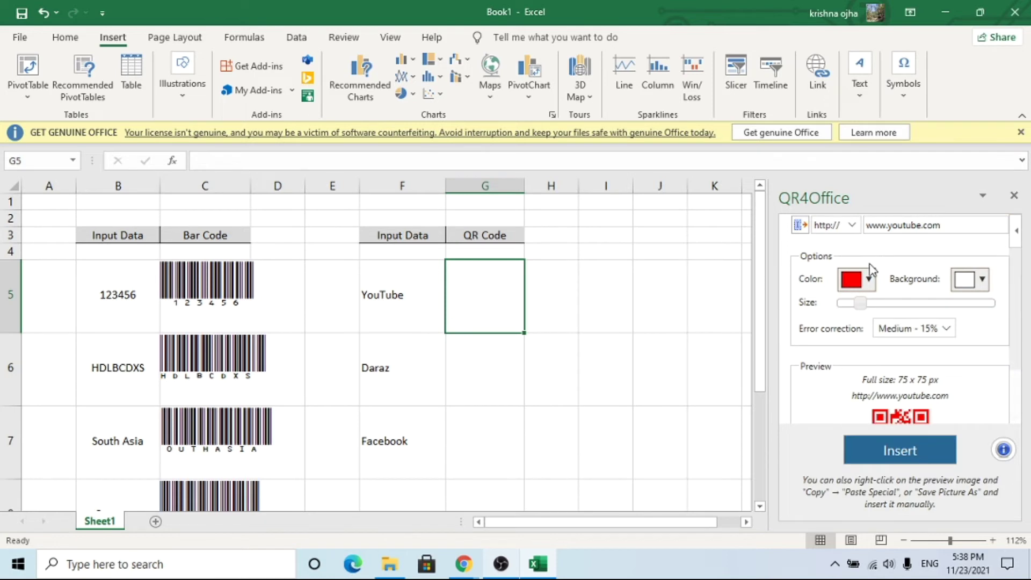
scroll(863, 379, "down", 1)
scroll(941, 381, "down", 1)
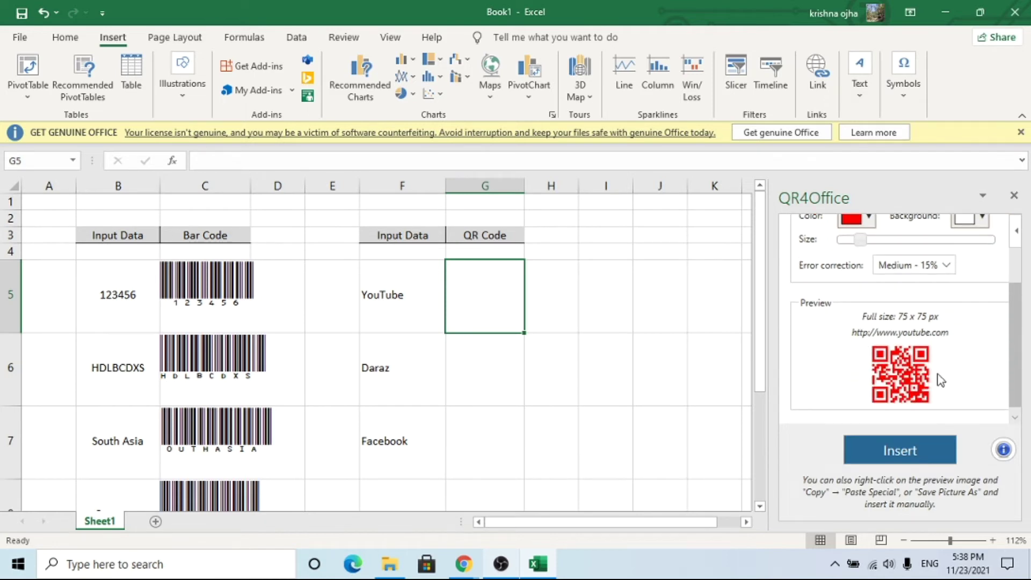
scroll(921, 353, "up", 2)
left_click(899, 451)
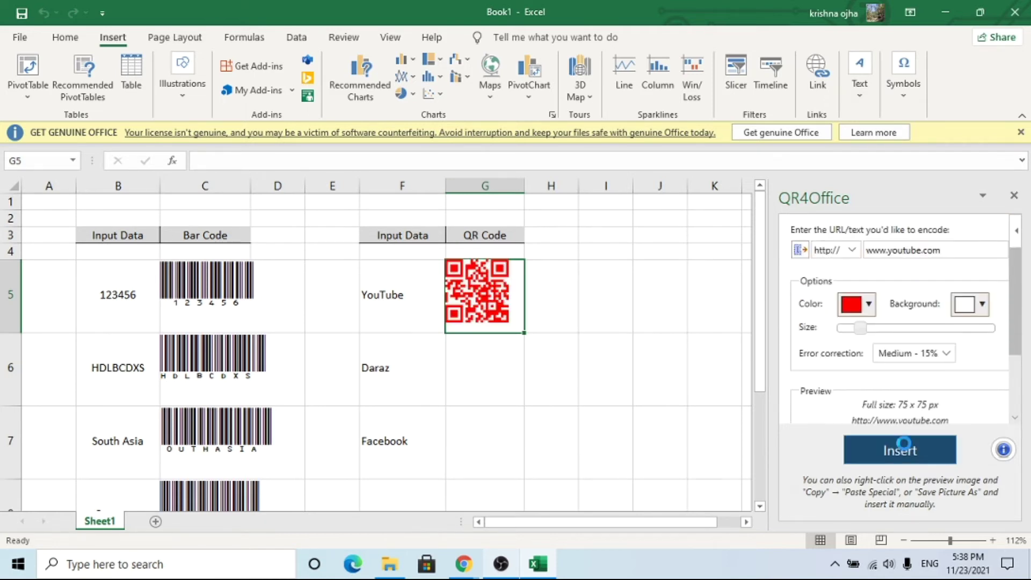
left_click_drag(475, 295, 484, 301)
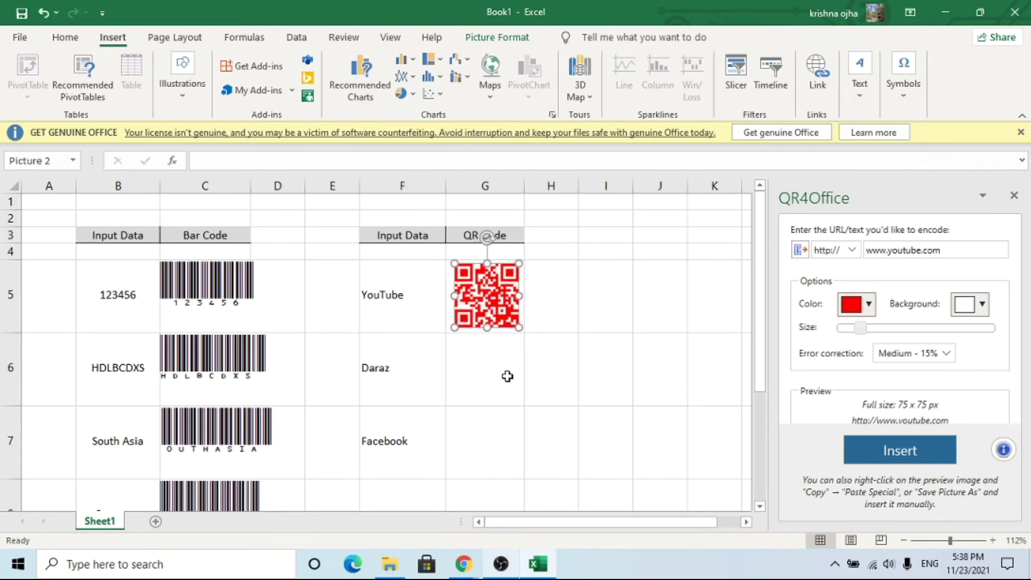
left_click(482, 380)
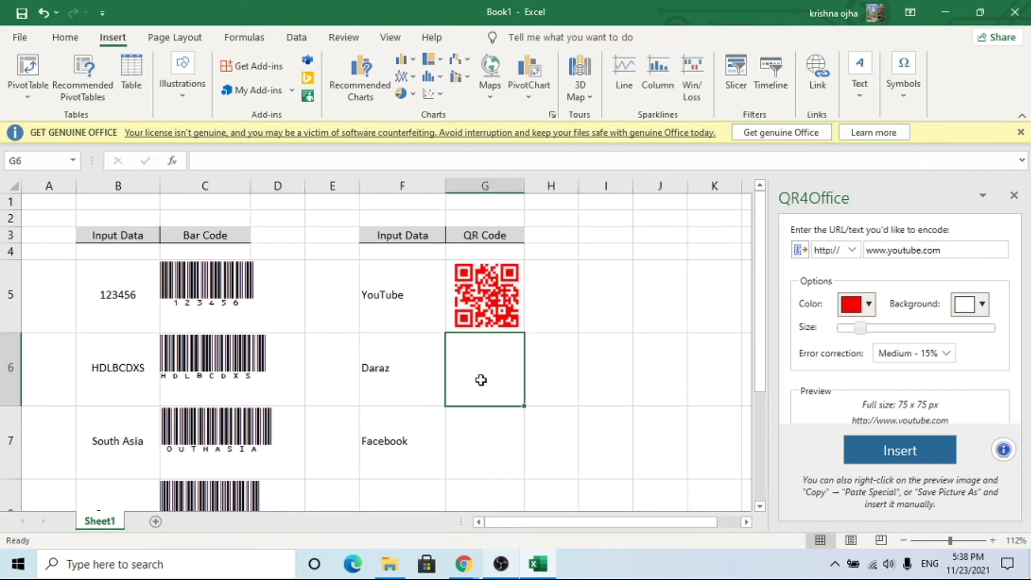
left_click(949, 250)
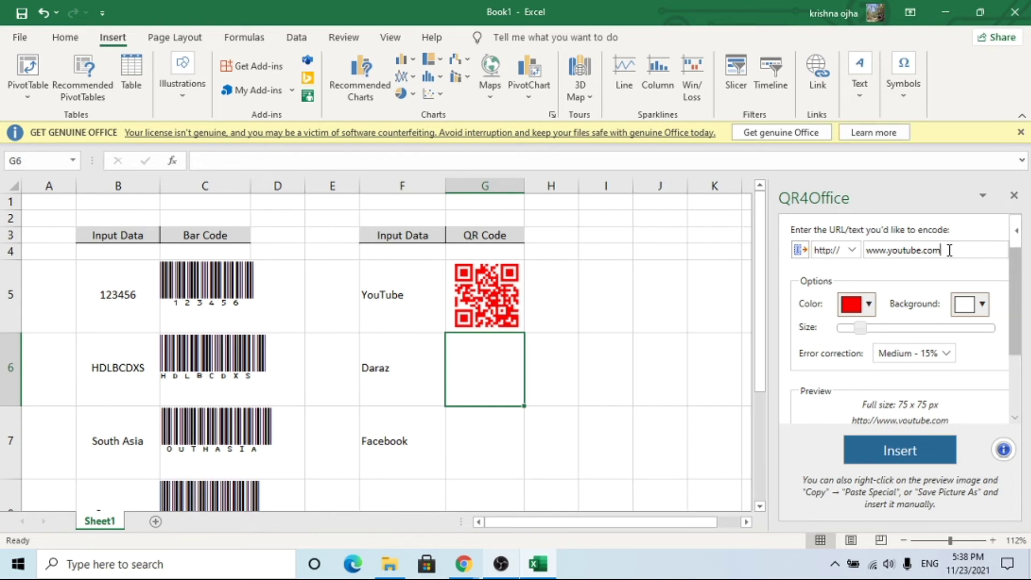
left_click_drag(923, 252, 906, 252)
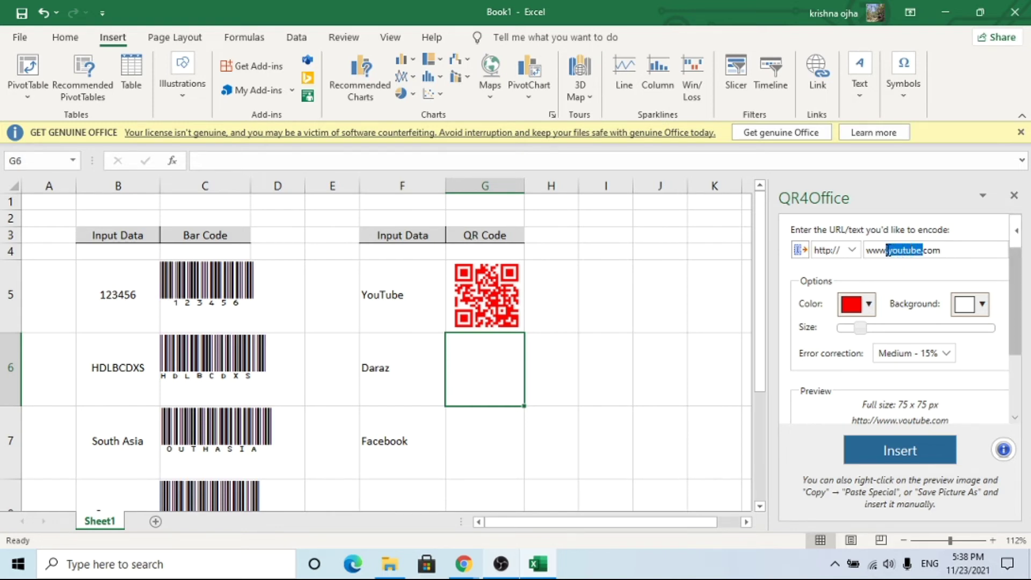
type("dara")
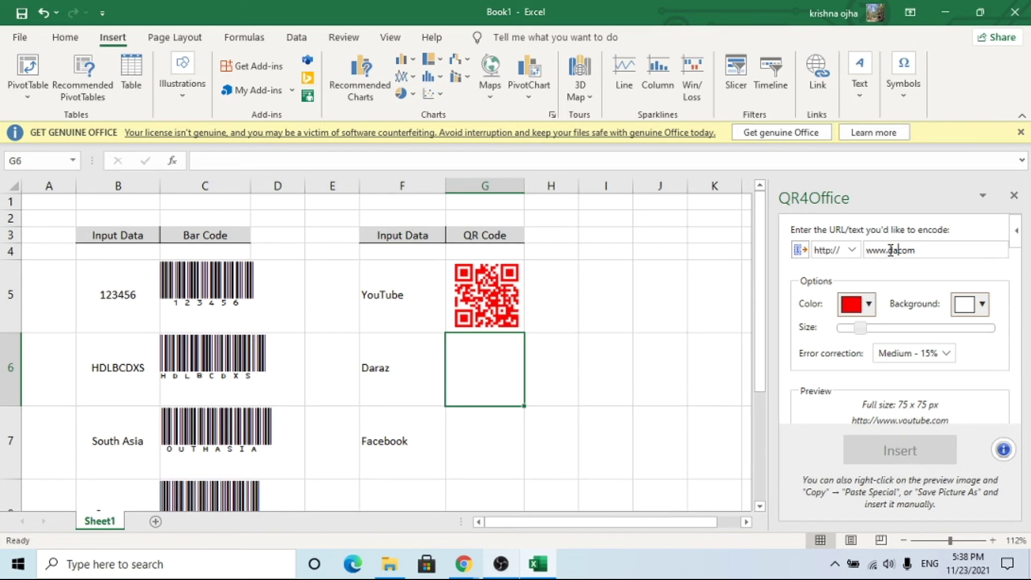
type("z")
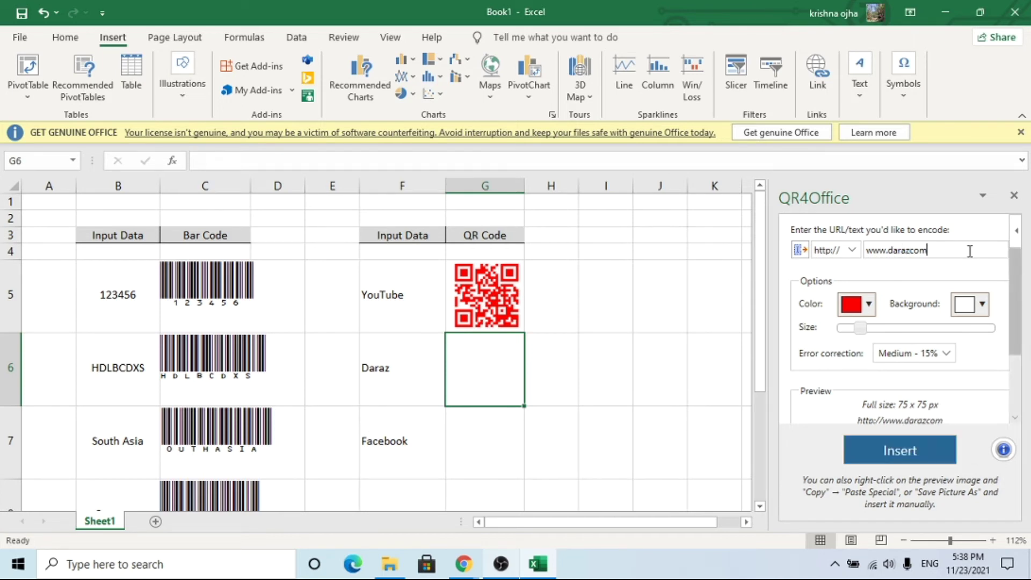
left_click(874, 303)
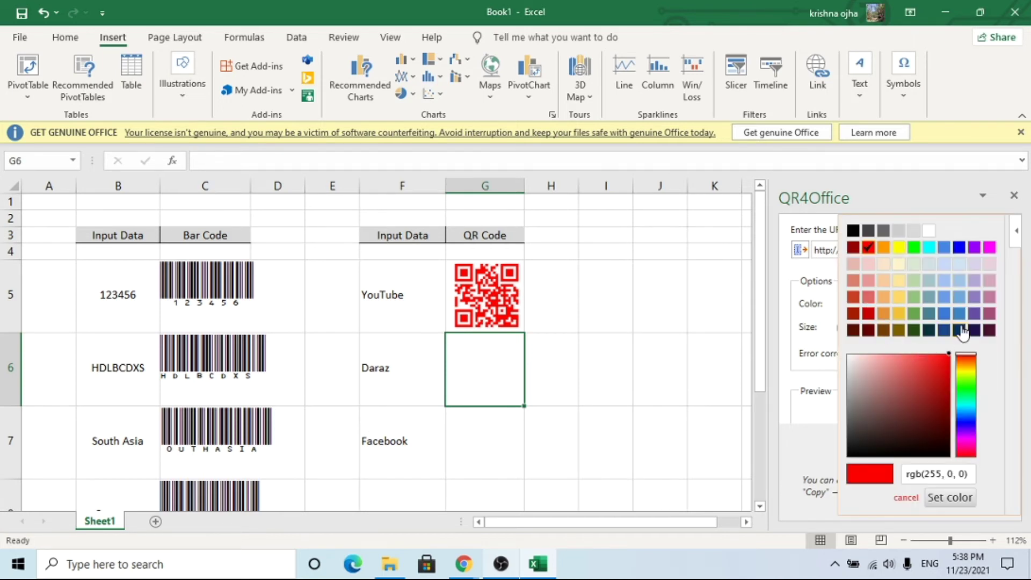
left_click(854, 231)
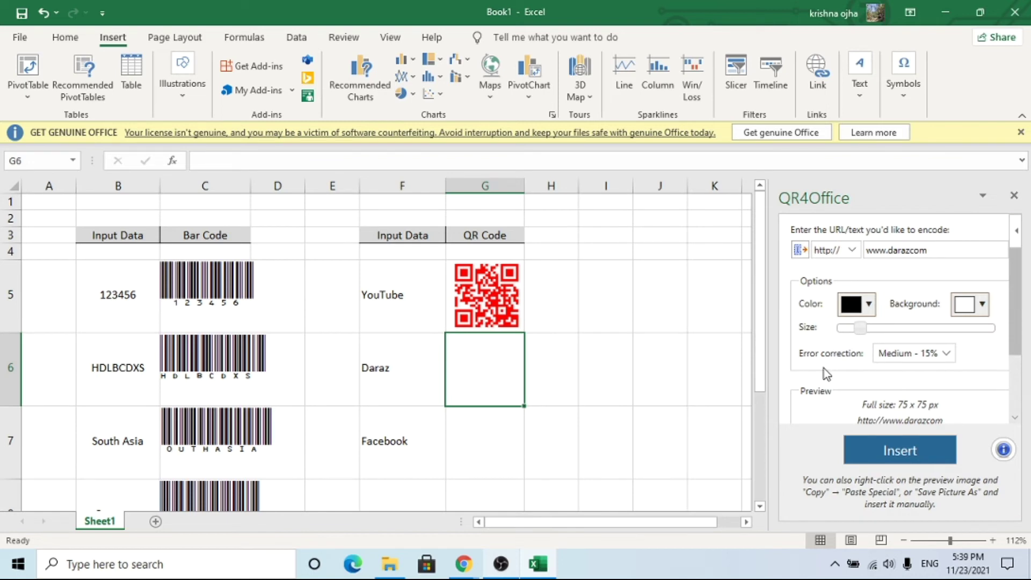
scroll(824, 368, "down", 3)
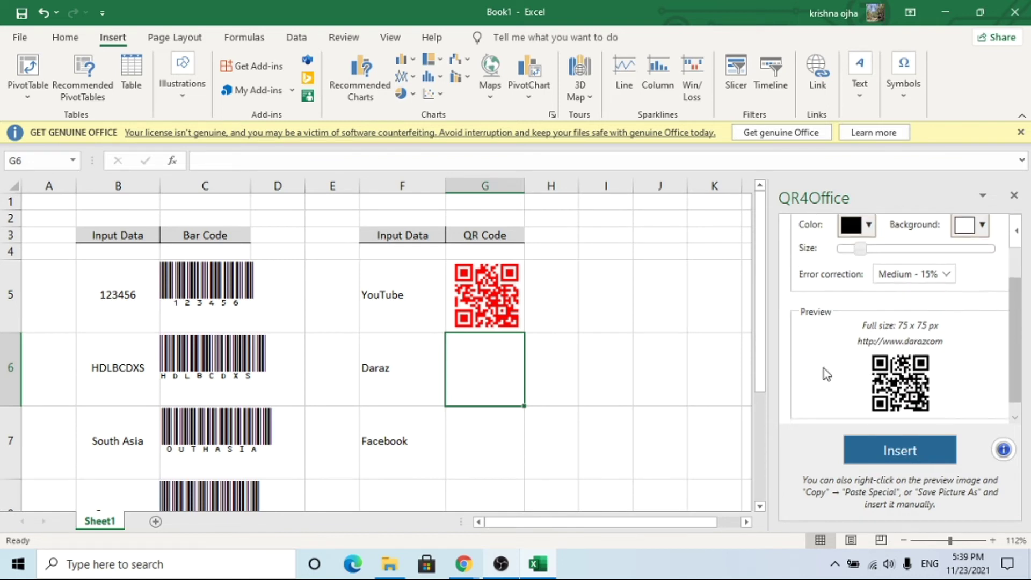
left_click(914, 457)
left_click_drag(487, 369, 490, 373)
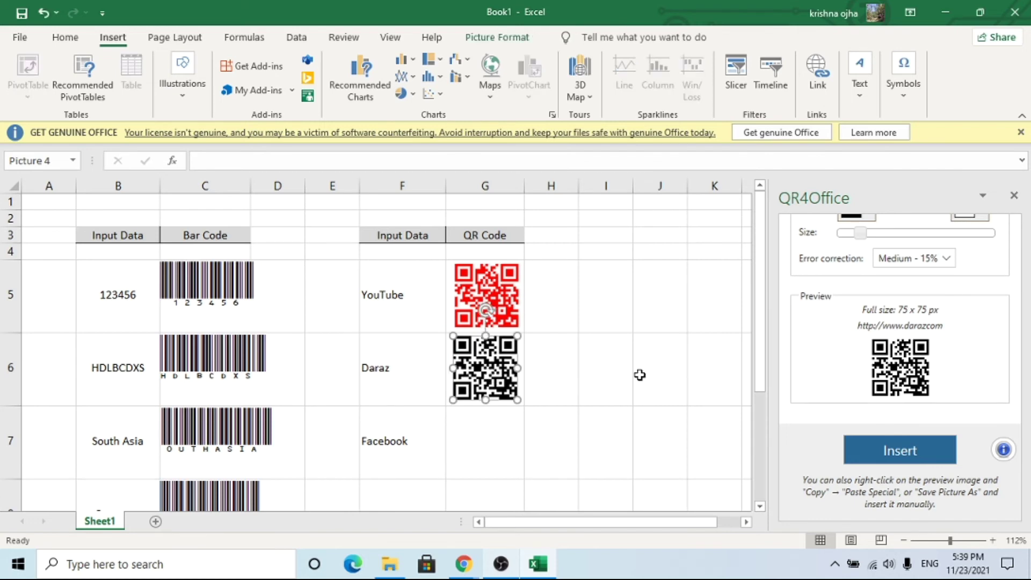
left_click(489, 432)
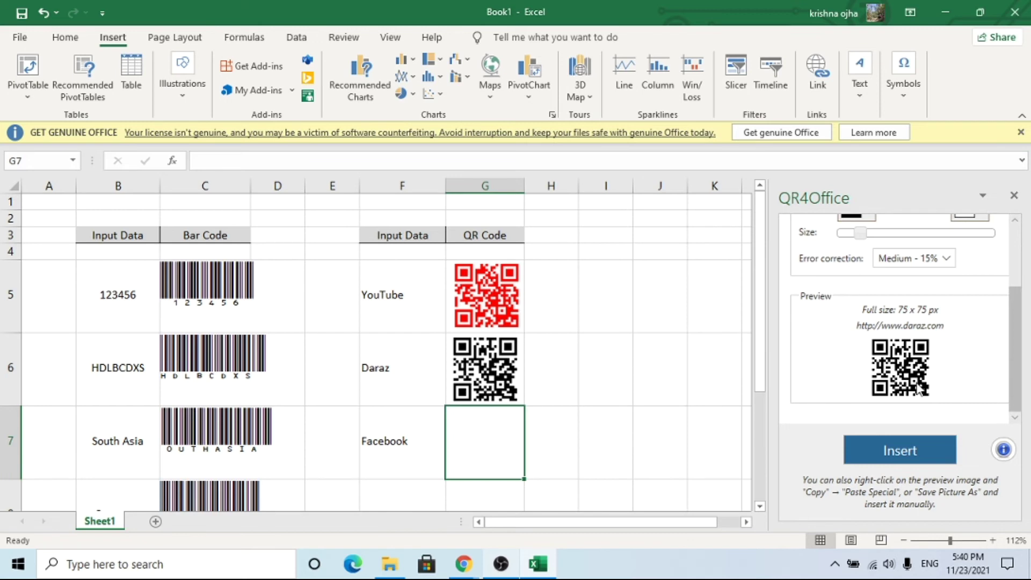
scroll(918, 386, "up", 3)
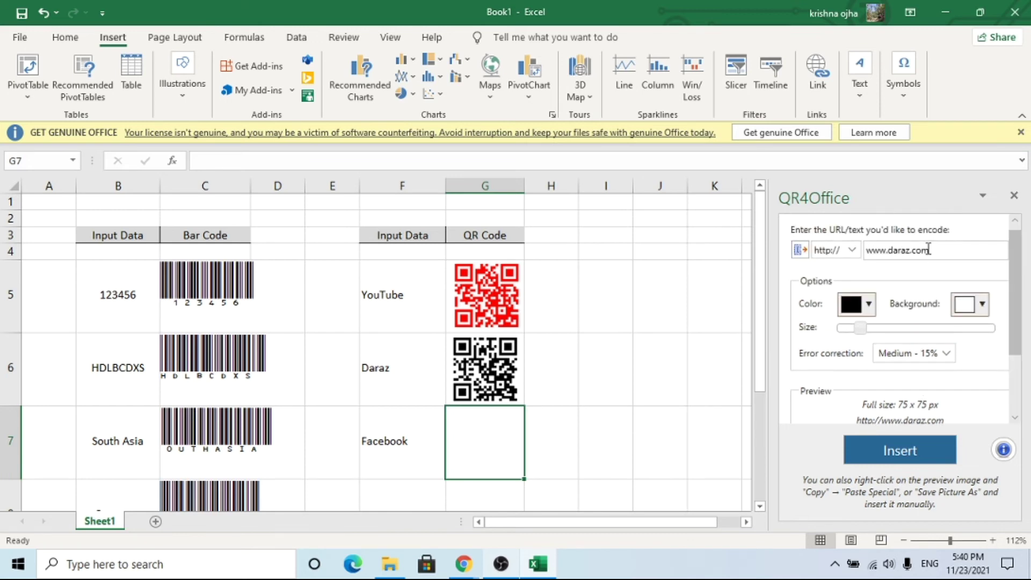
left_click_drag(934, 250, 847, 256)
Delete the Daraz URL from QR4Office and change F7 from Facebook to 1254782
key("BackSpace")
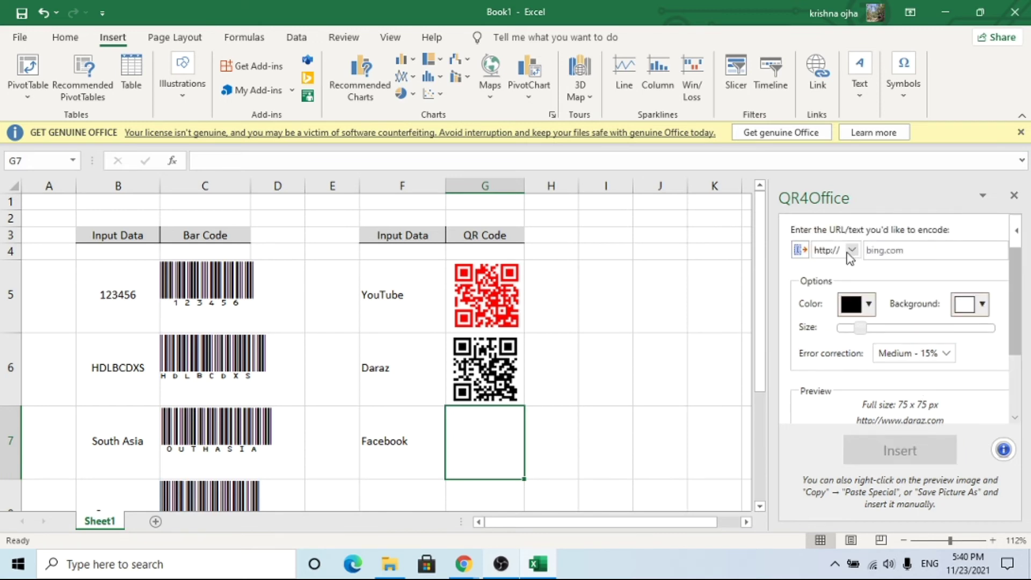
left_click(411, 442)
double_click(411, 443)
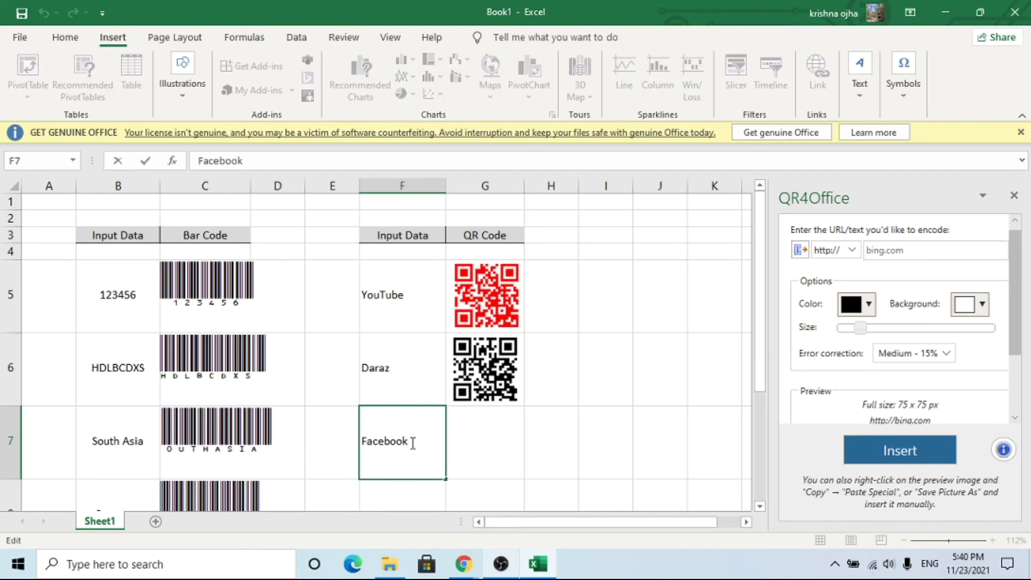
key("BackSpace")
key("BackSpace")
key("BackSpace")
key("BackSpace")
key("BackSpace")
type("1254782")
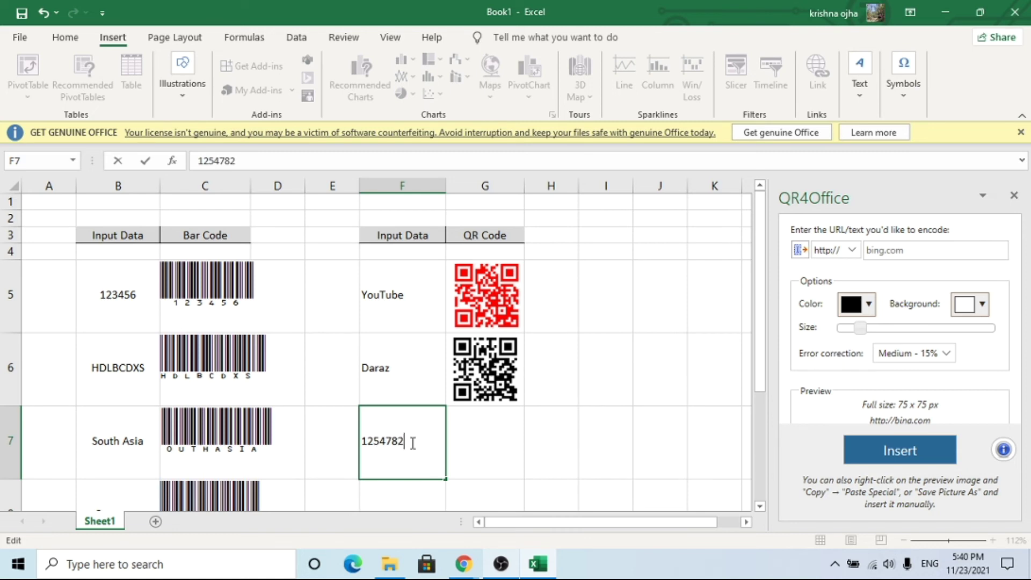
left_click(504, 442)
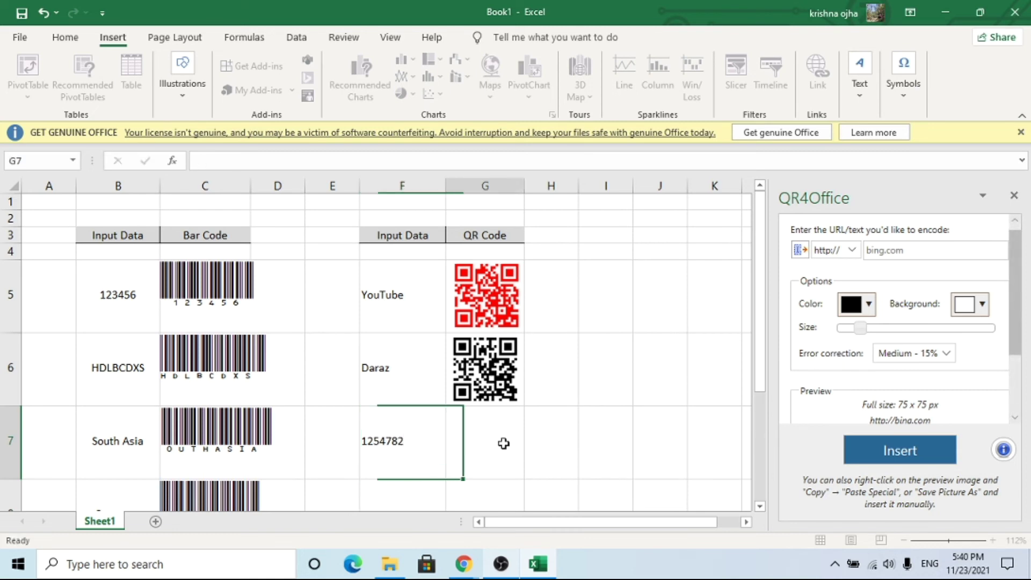
left_click(430, 442)
double_click(431, 441)
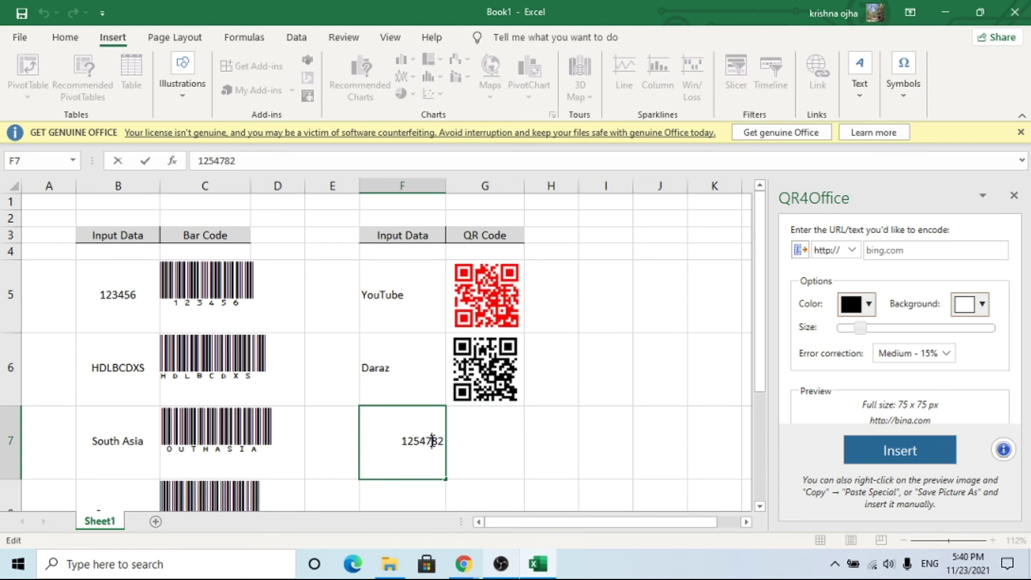